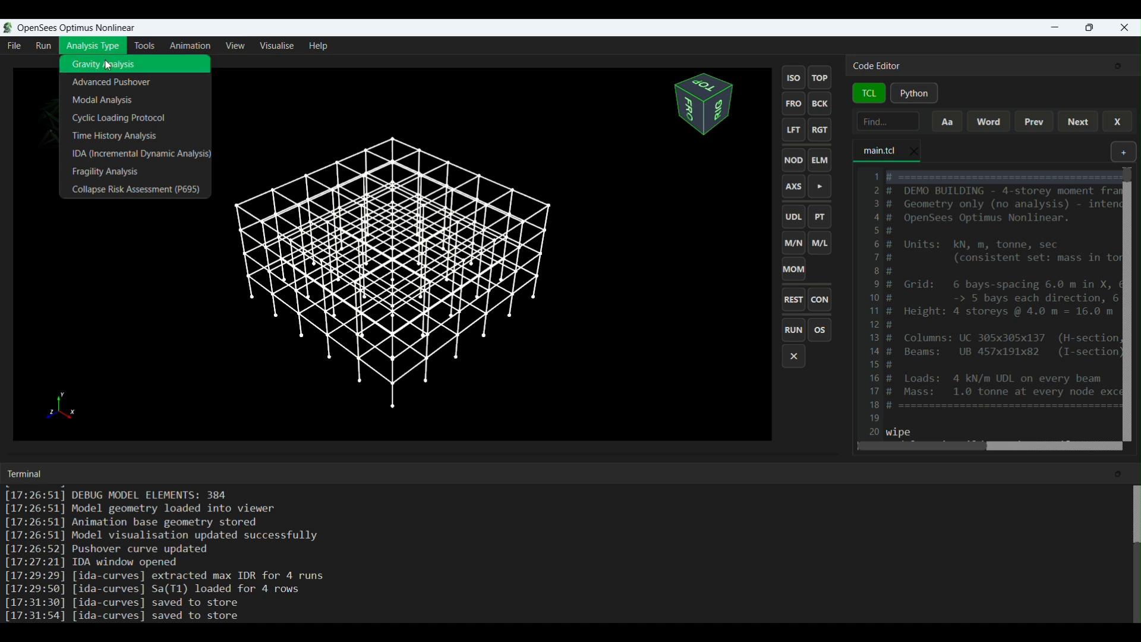
Open the Fragility Analysis tool in a maximized window and show the FEMA Pushover parameters
left_click(125, 173)
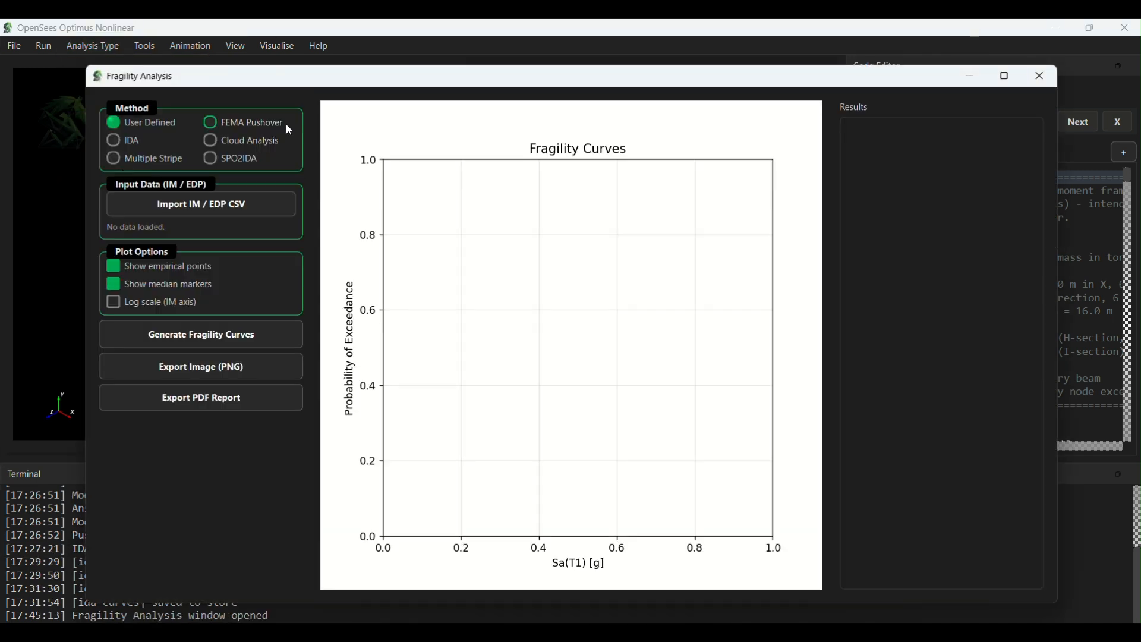
double_click(333, 82)
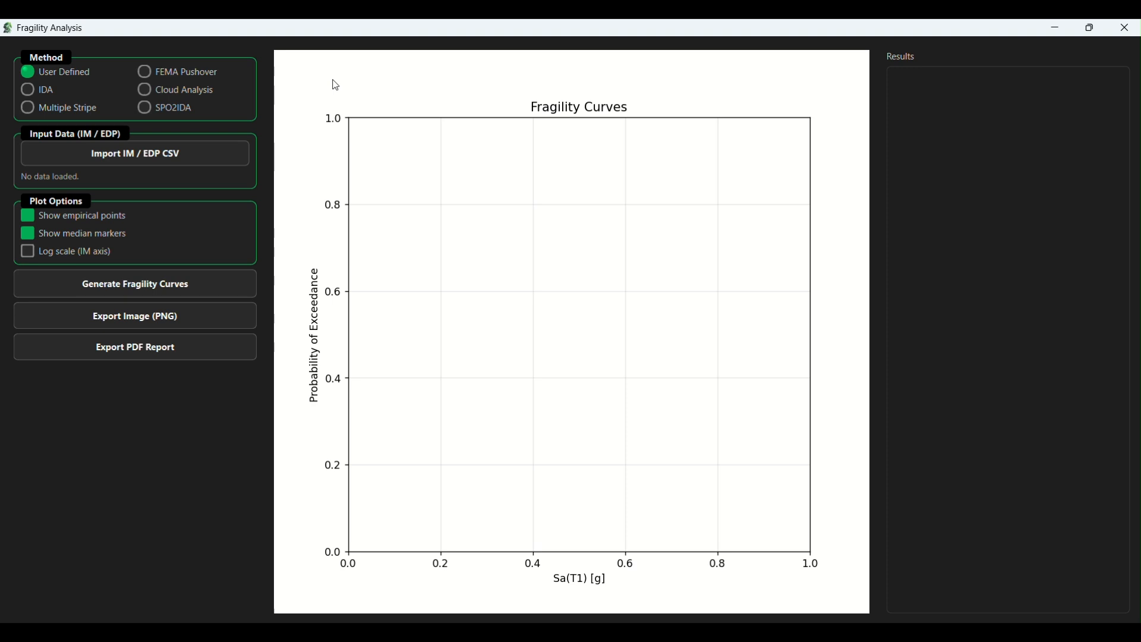
left_click(146, 73)
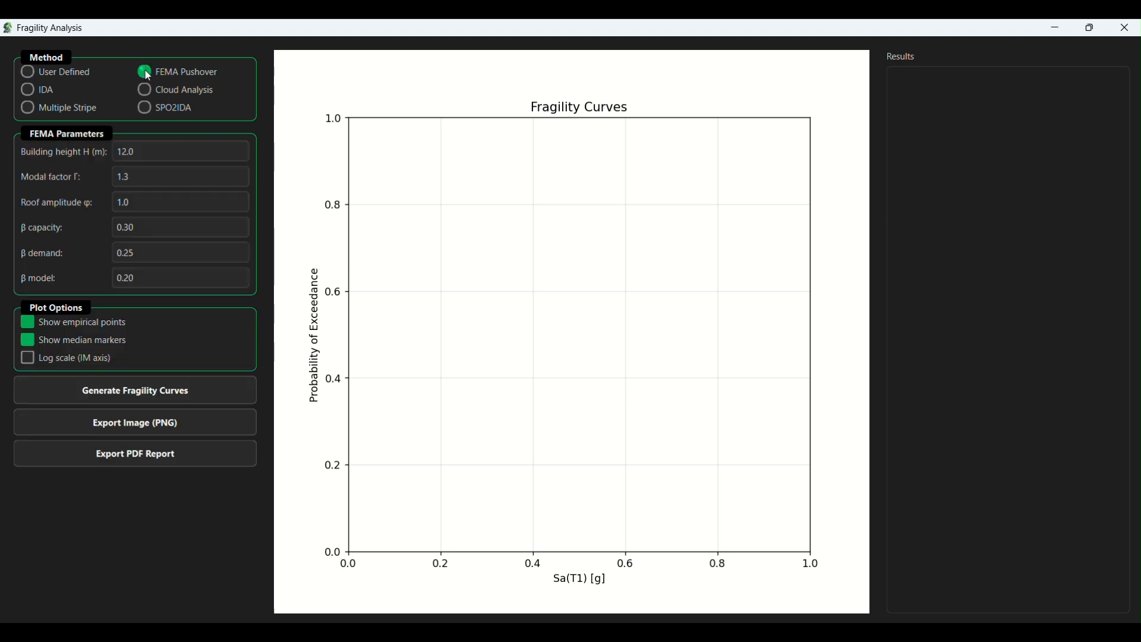
Look through the IDA fragility settings from IDR extraction to the export options, and close the IDA window
left_click(27, 89)
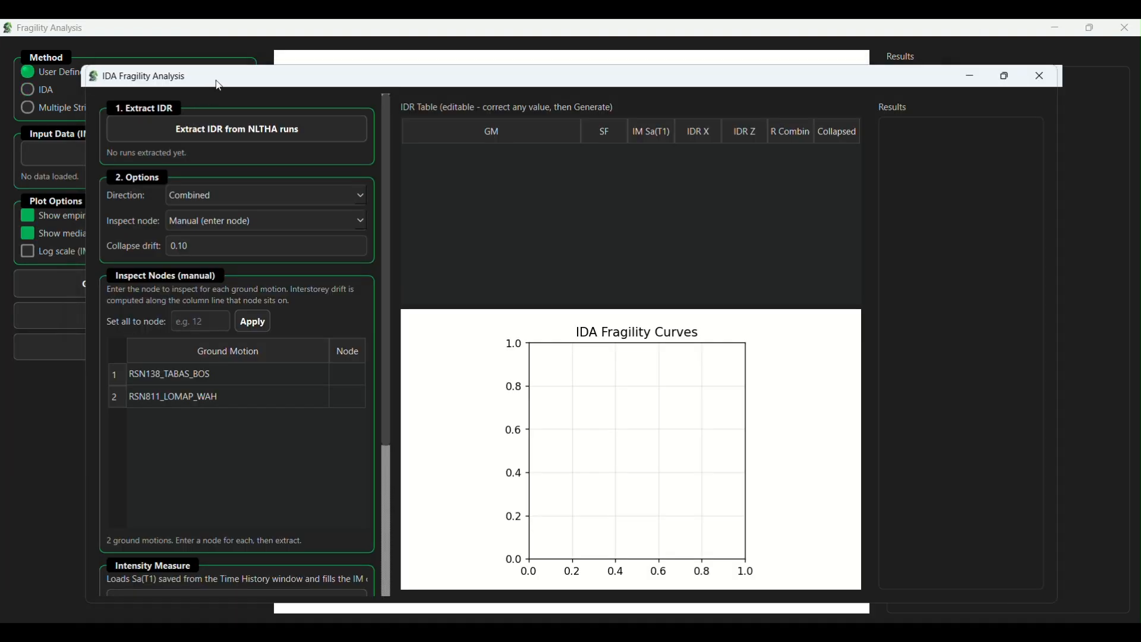
double_click(218, 83)
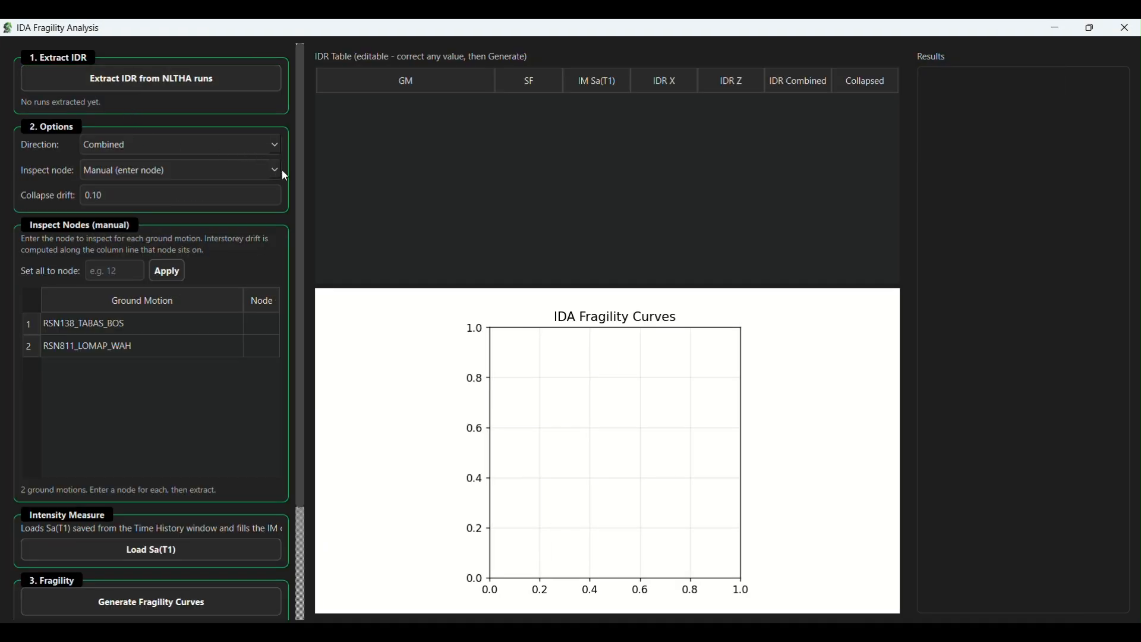
left_click_drag(298, 175, 298, 281)
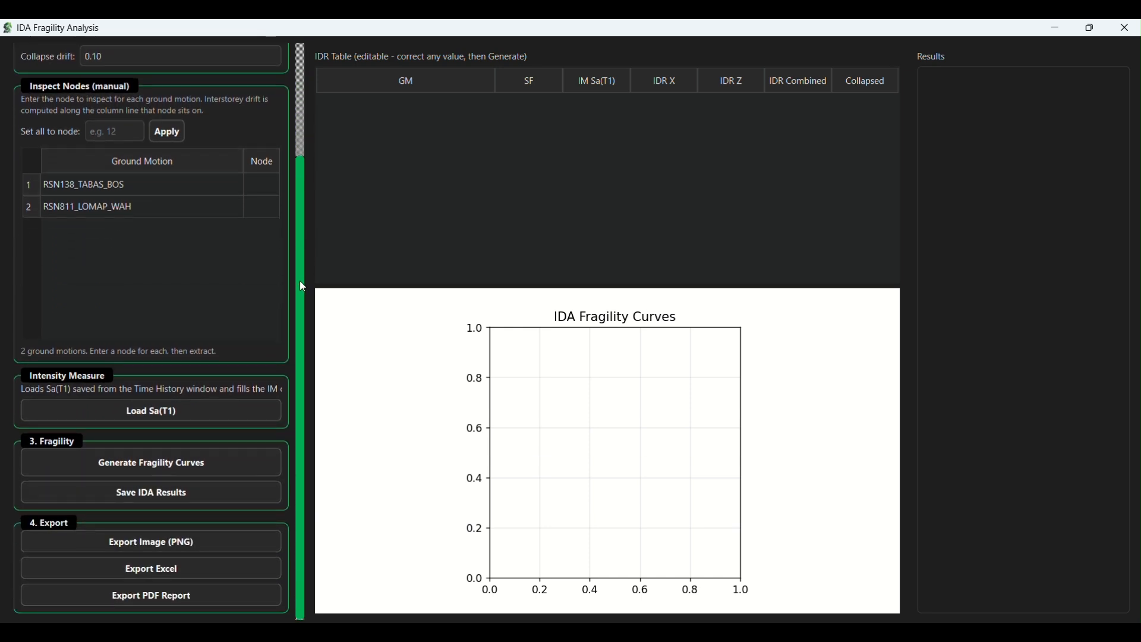
left_click(1124, 30)
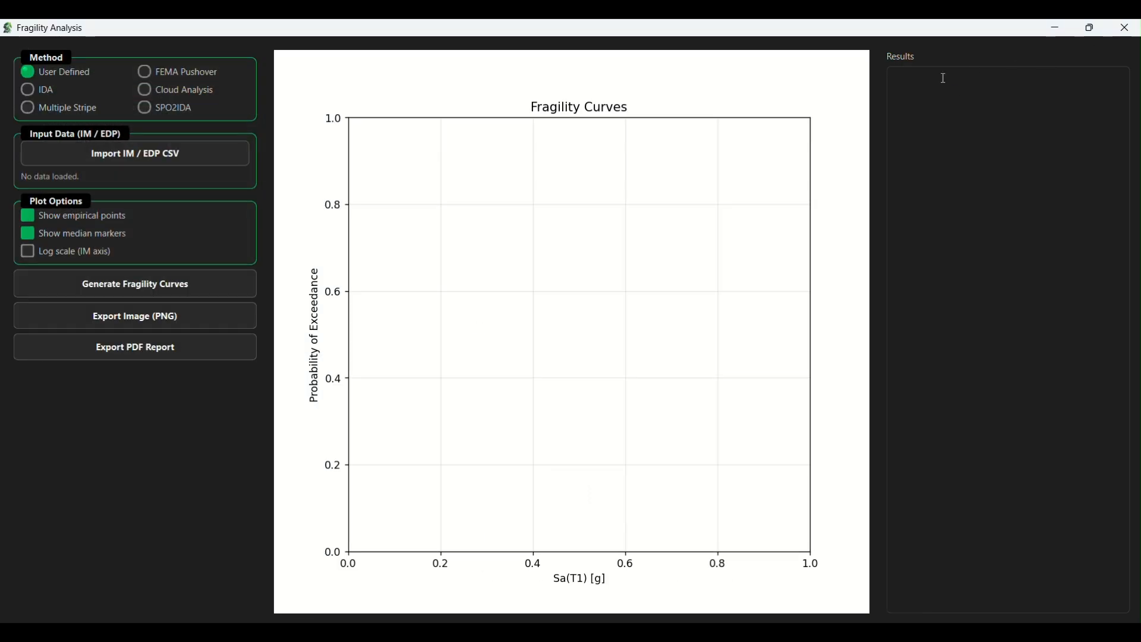
Look through the Cloud Analysis fragility settings from extraction to export, and close that window
left_click(149, 91)
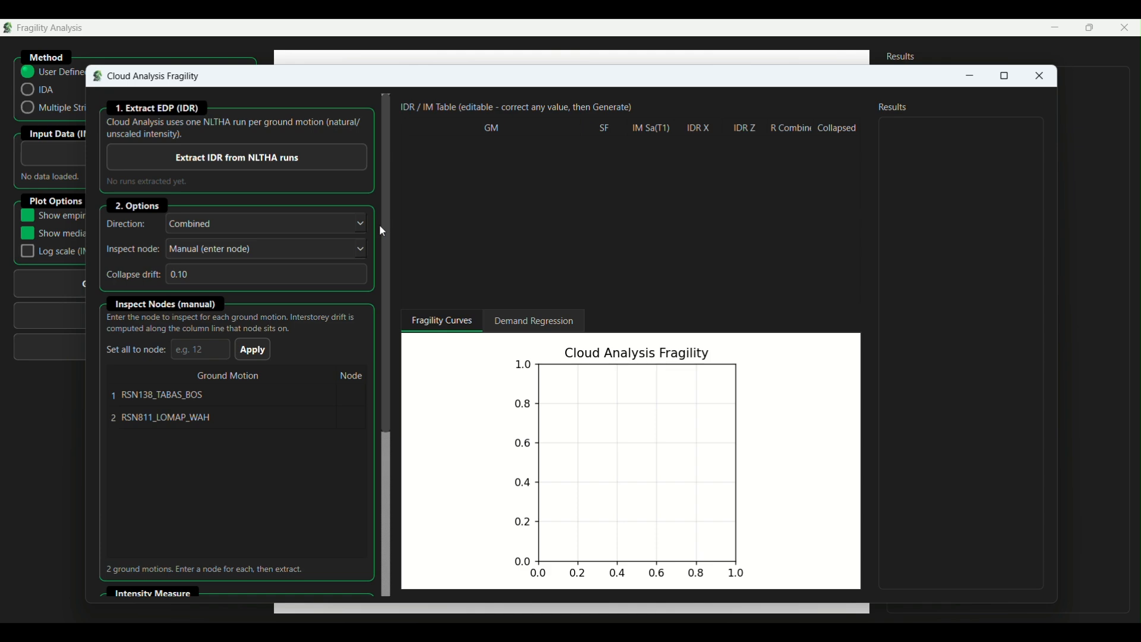
scroll(383, 232, "down", 4)
scroll(386, 234, "down", 2)
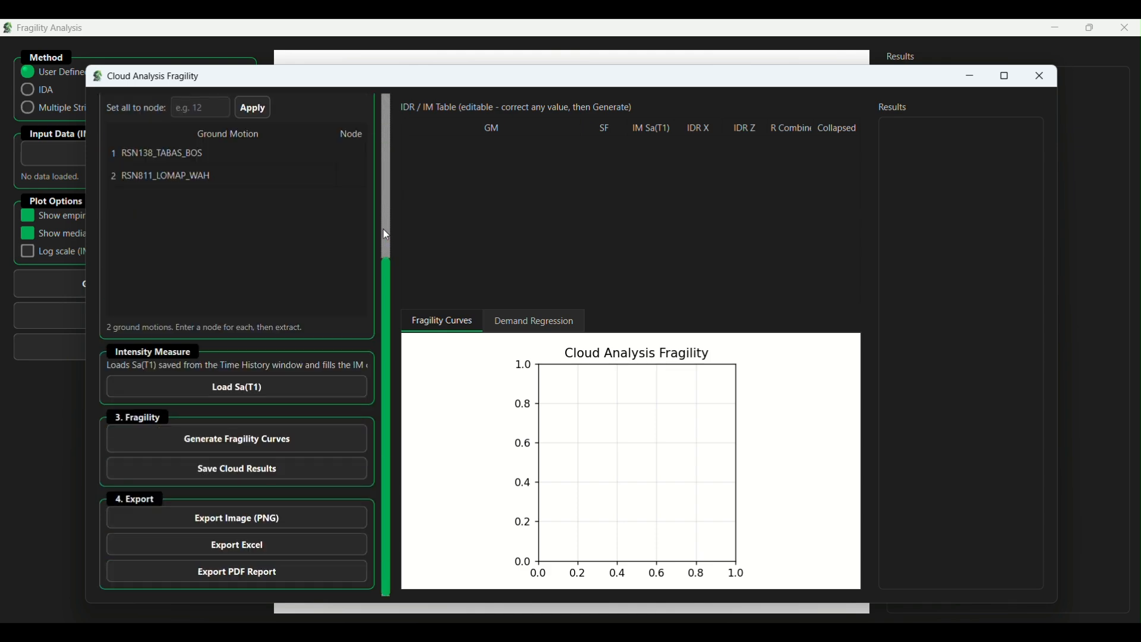
scroll(387, 235, "up", 5)
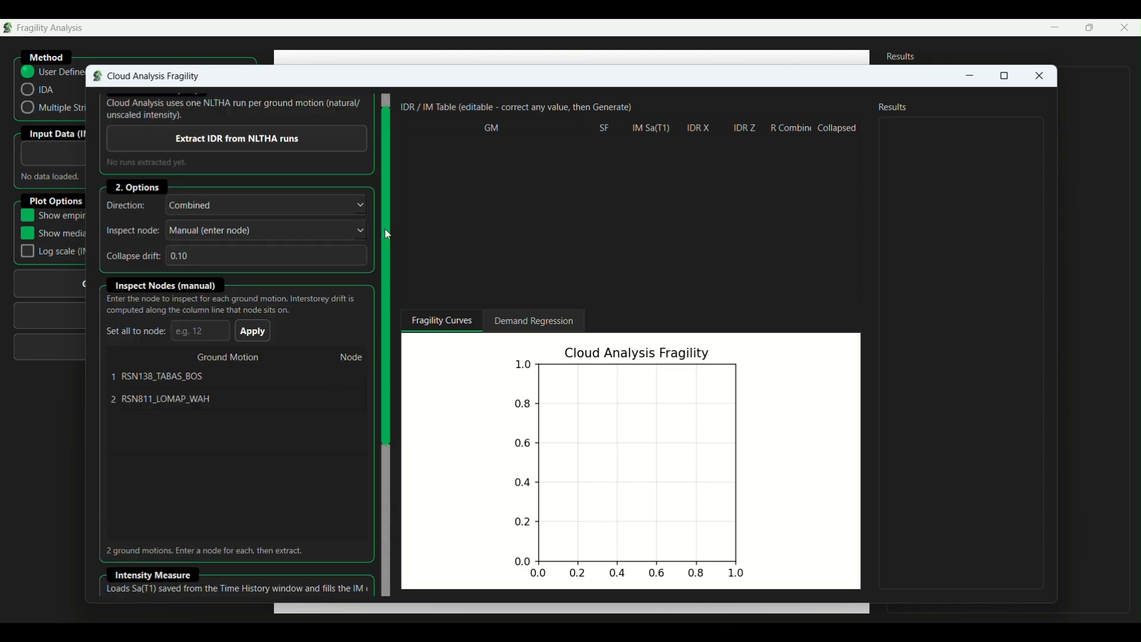
scroll(386, 235, "up", 1)
left_click(1040, 76)
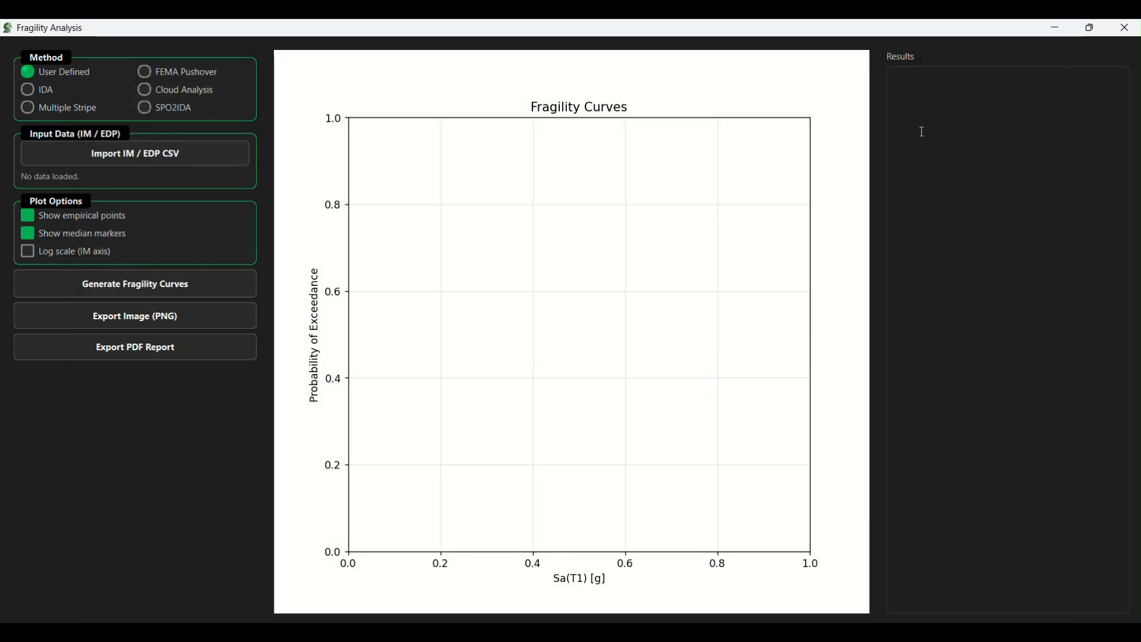
Look through the Multiple Stripe fragility settings and the stripe summary table, and close that window
left_click(29, 108)
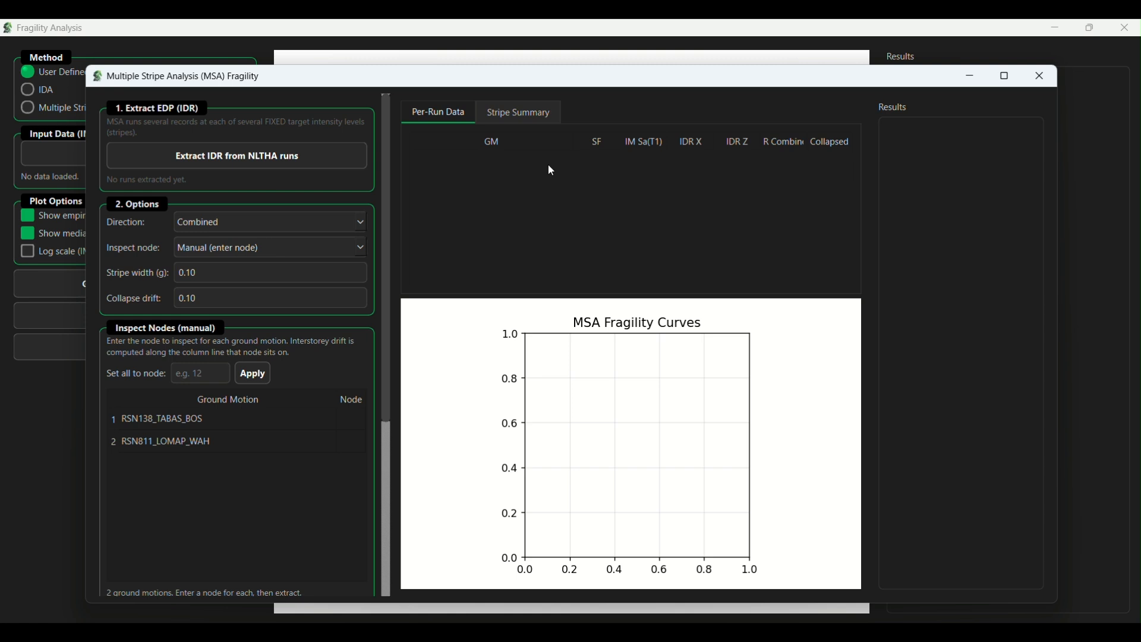
scroll(382, 153, "down", 1)
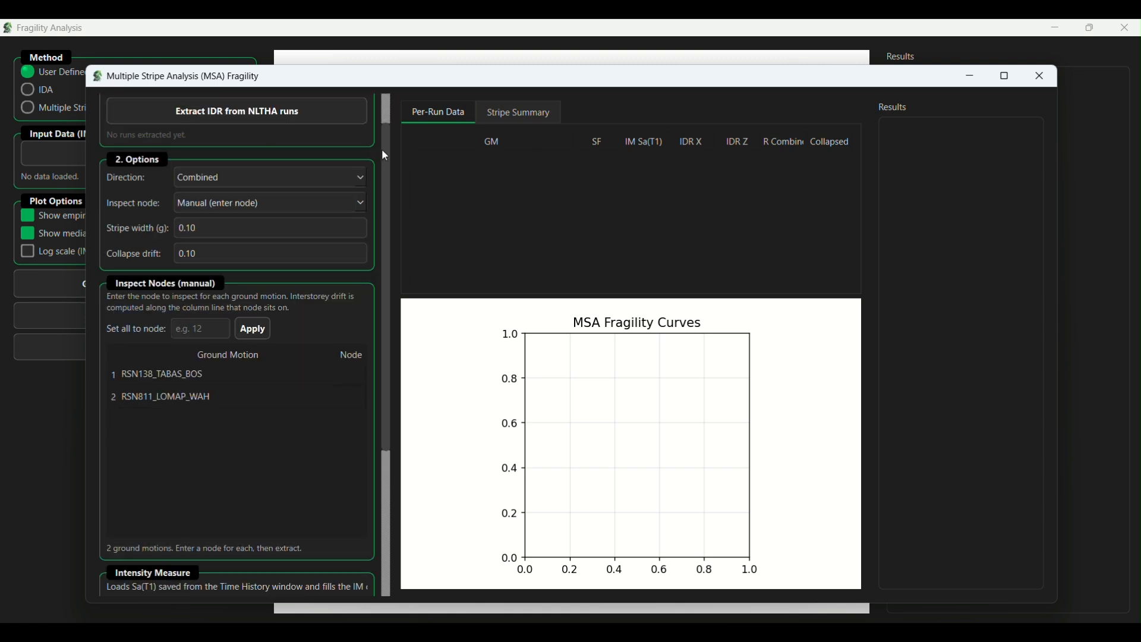
scroll(385, 156, "down", 5)
scroll(385, 156, "up", 4)
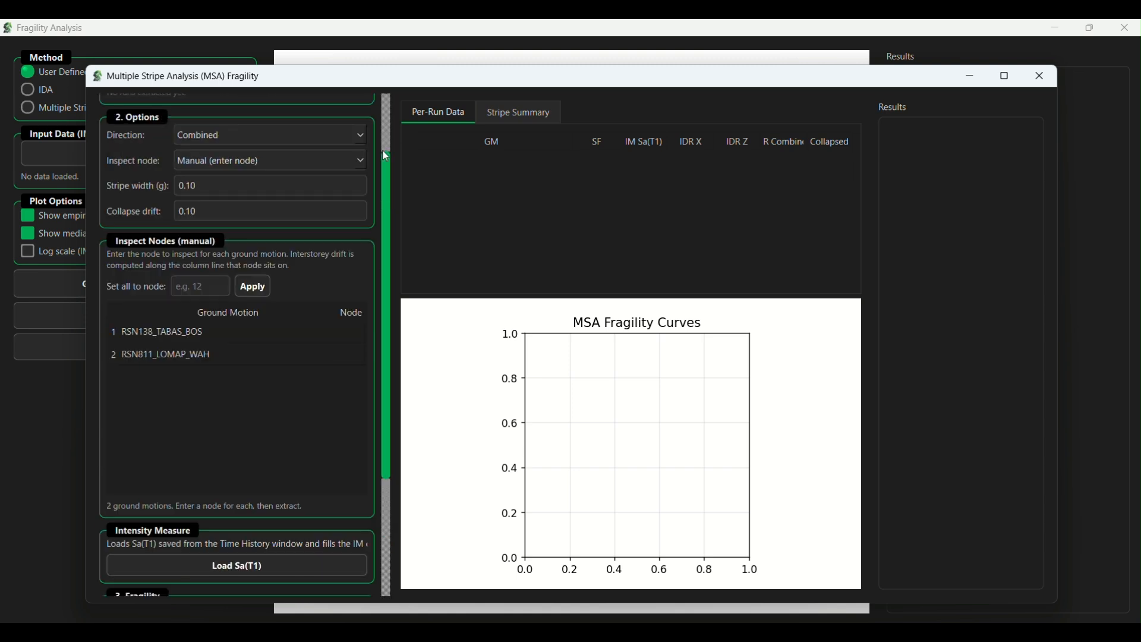
scroll(385, 156, "up", 2)
left_click(517, 113)
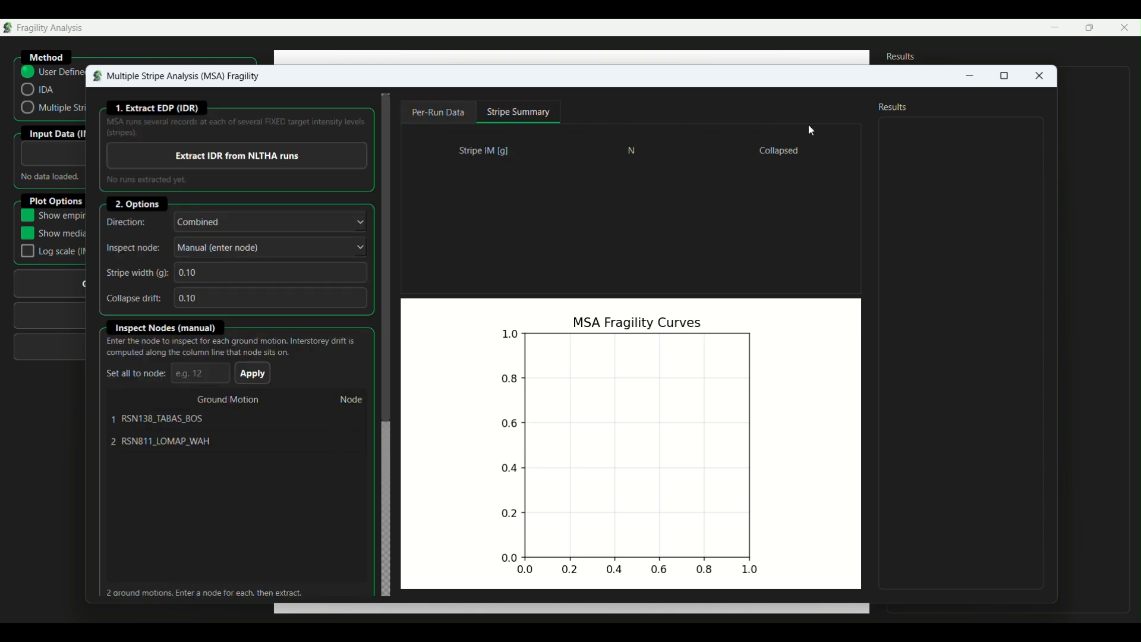
left_click(1040, 77)
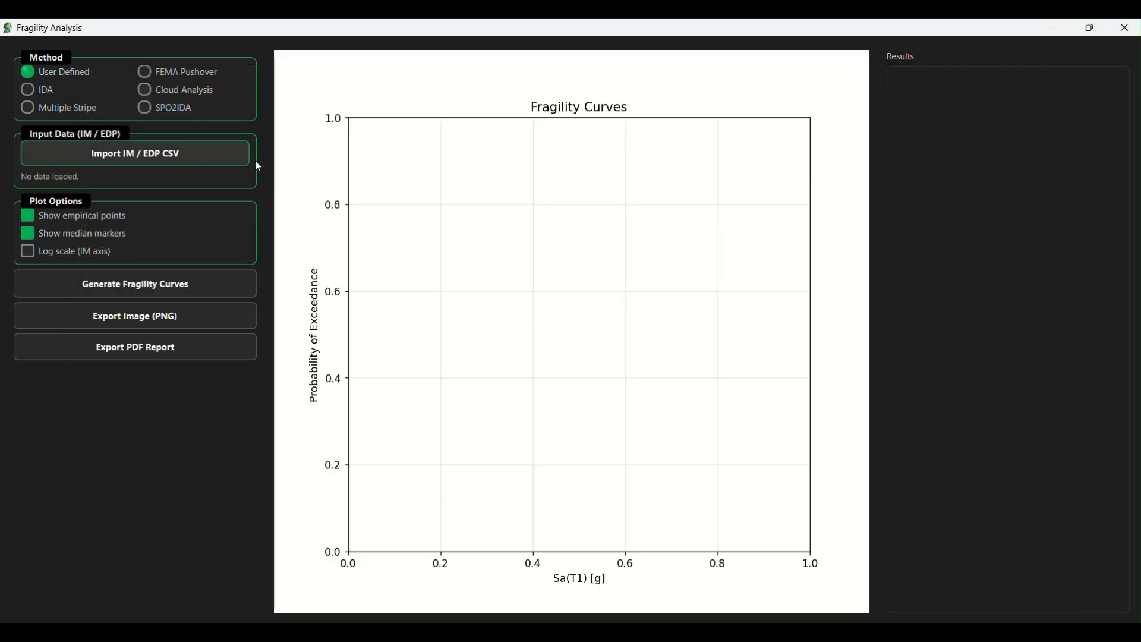
View the SPO2IDA parameters, and return to the User Defined method
left_click(148, 108)
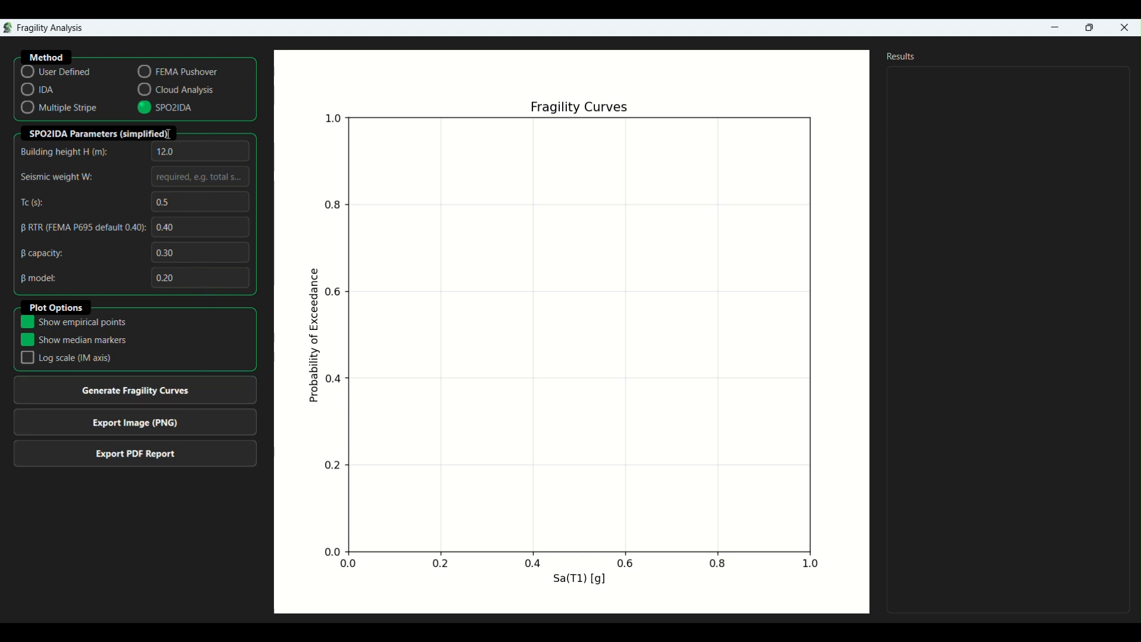
left_click(39, 76)
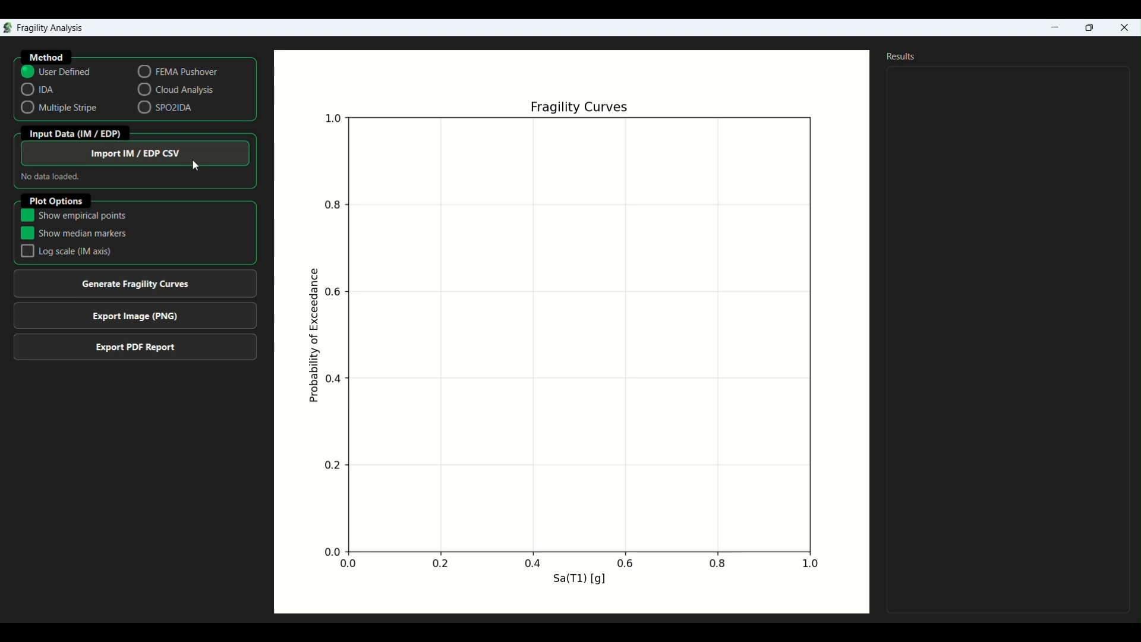
Generate FEMA Pushover fragility curves with a building height of 16 m and a modal factor Γ of 1.92
left_click(152, 72)
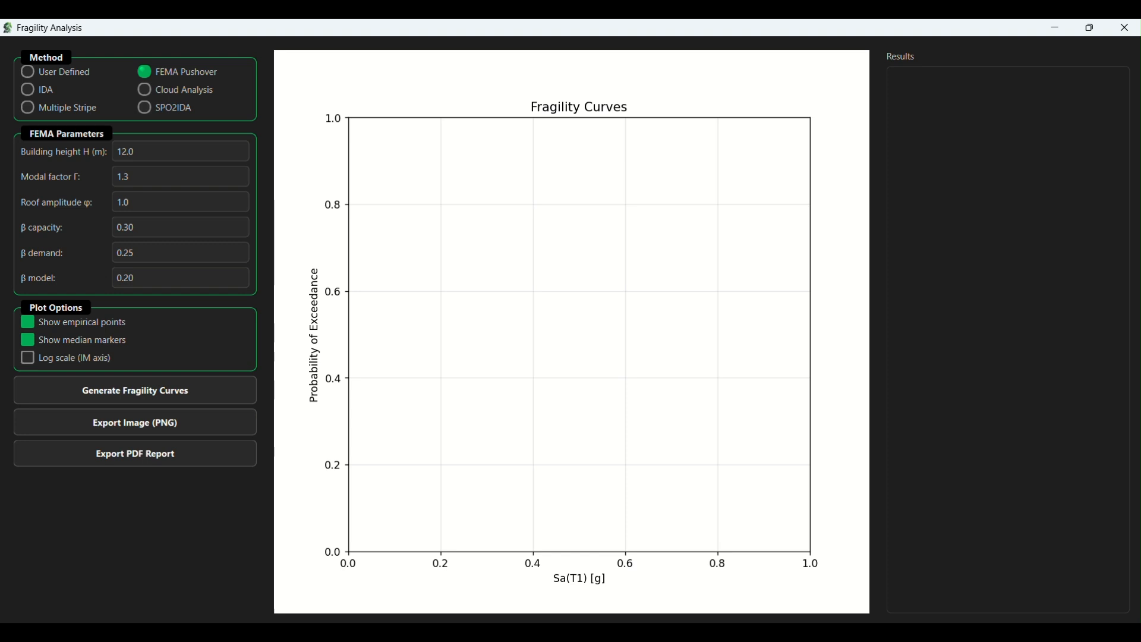
left_click_drag(152, 150, 102, 148)
type("16")
mouse_move(630, 632)
left_click(143, 169)
key("BackSpace")
type("92")
left_click(142, 227)
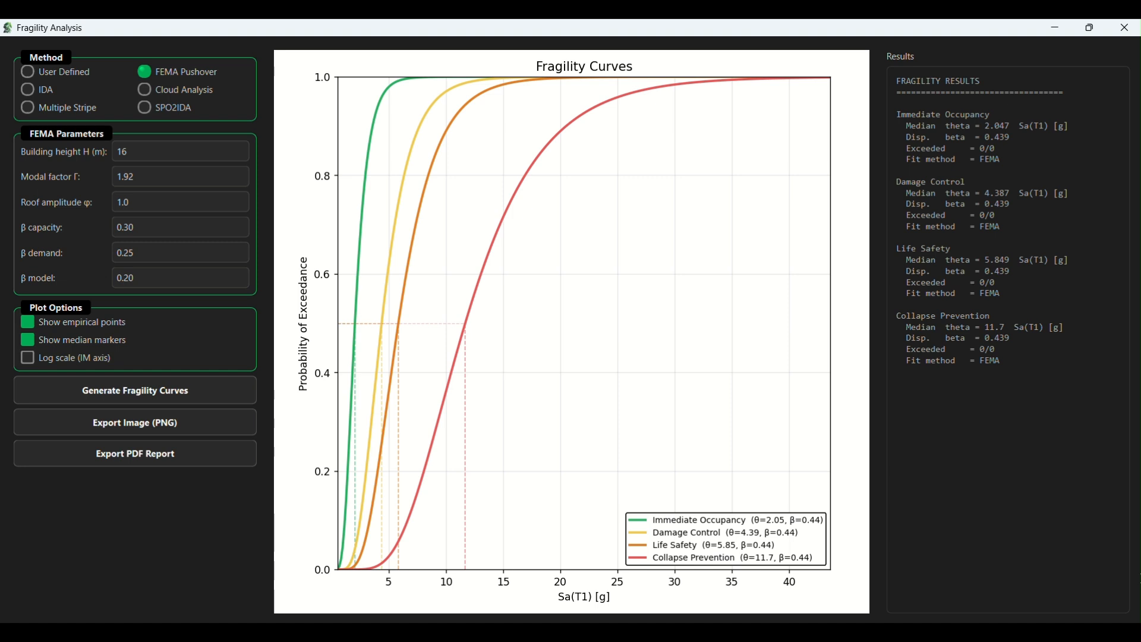
Preview the fragility curves on a logarithmic IM axis, and restore the linear scale
left_click(28, 363)
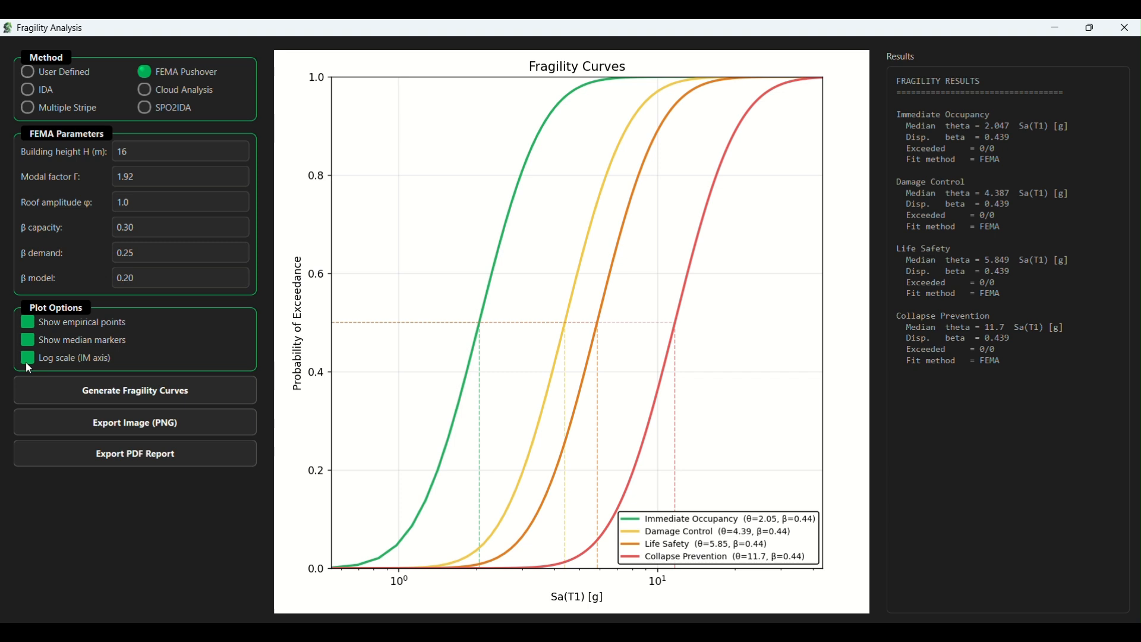
left_click(28, 364)
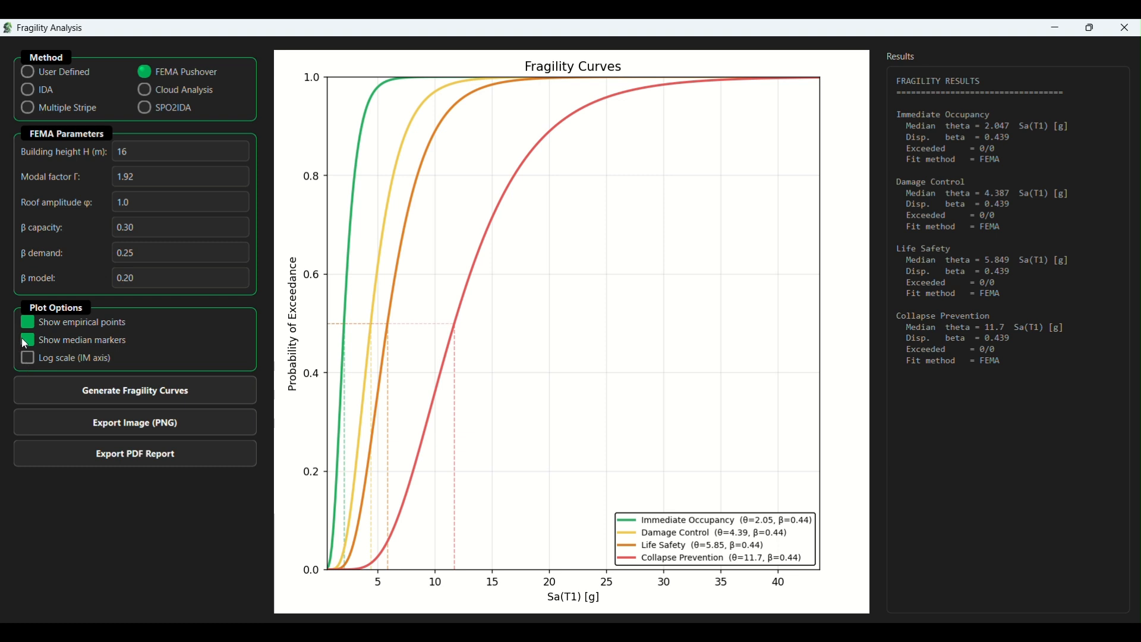
In the IDA fragility analysis, apply inspect node 4054 to both ground motions and extract the IDR from the NLTHA runs
left_click(30, 89)
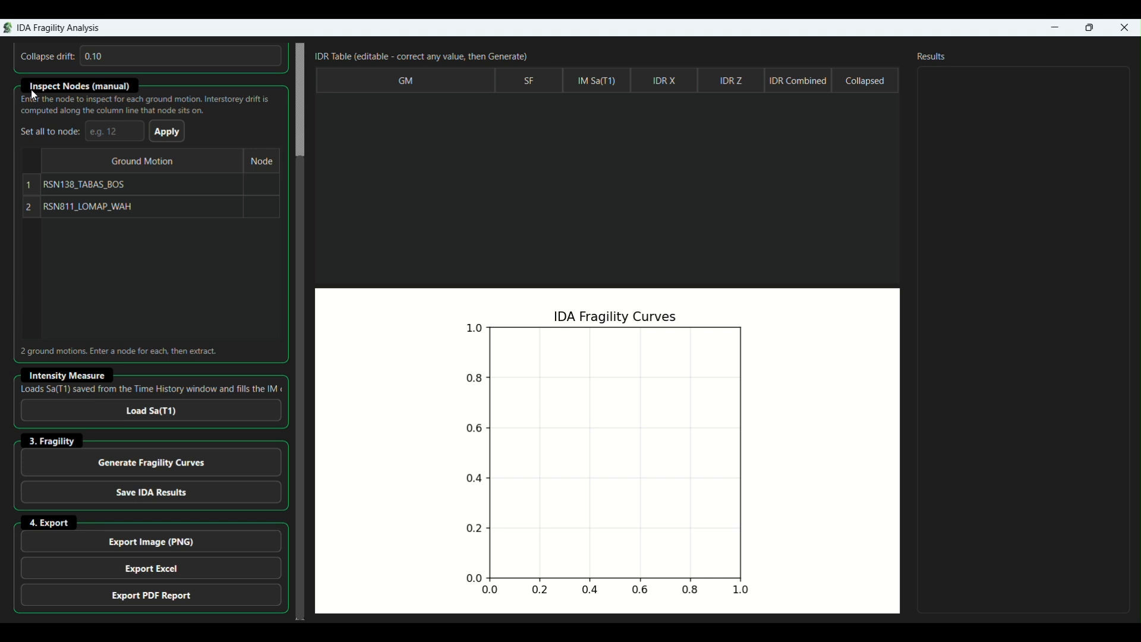
scroll(307, 242, "up", 3)
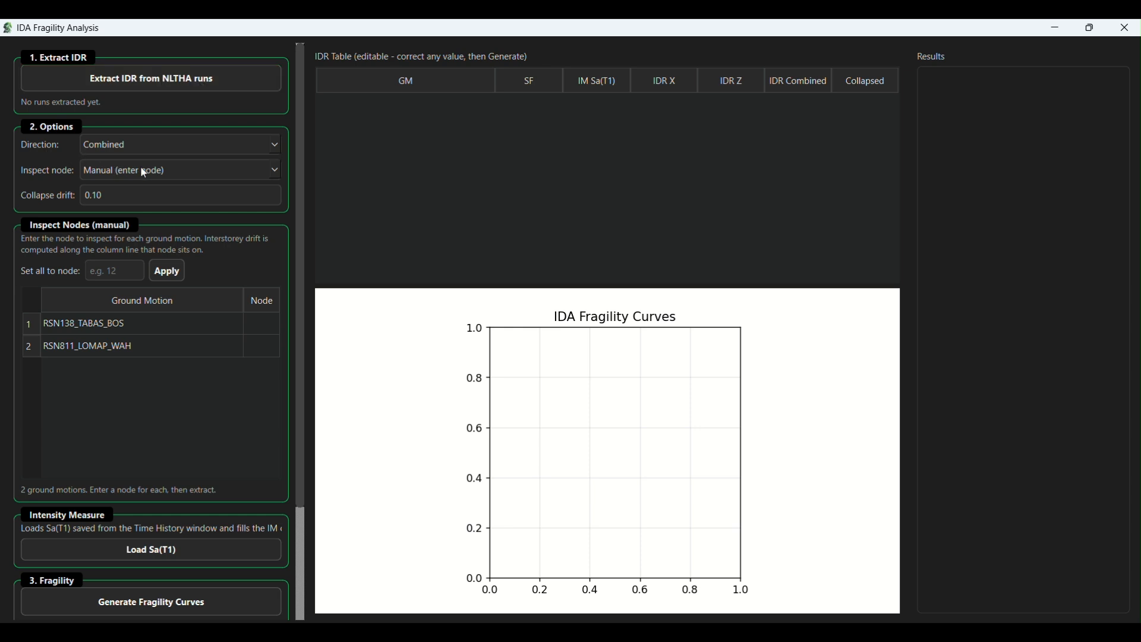
left_click(199, 173)
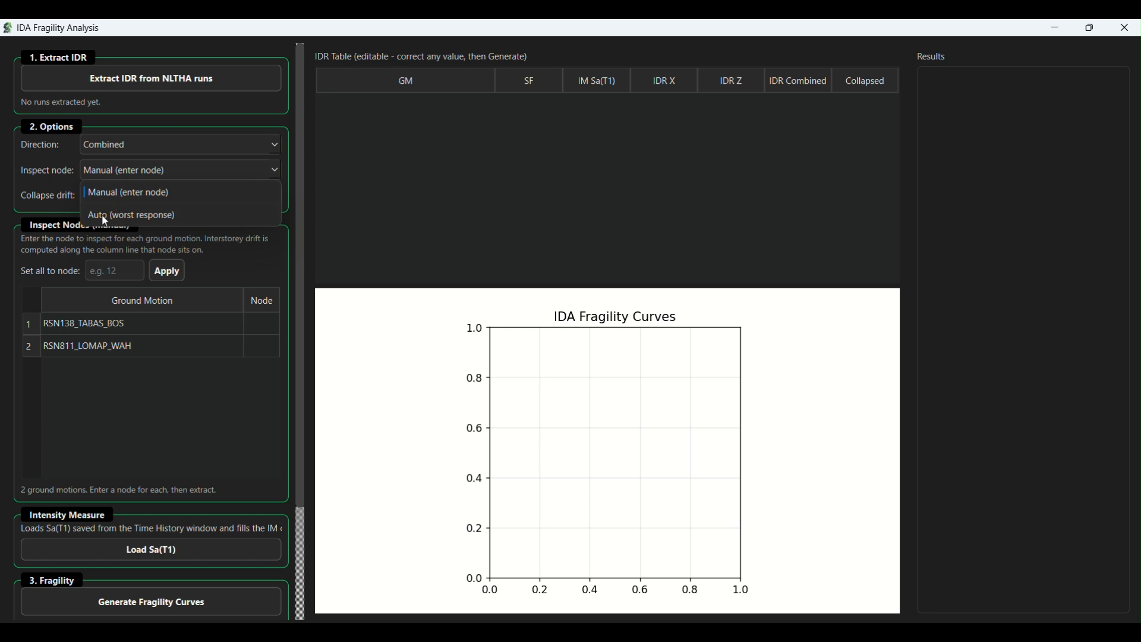
left_click(178, 172)
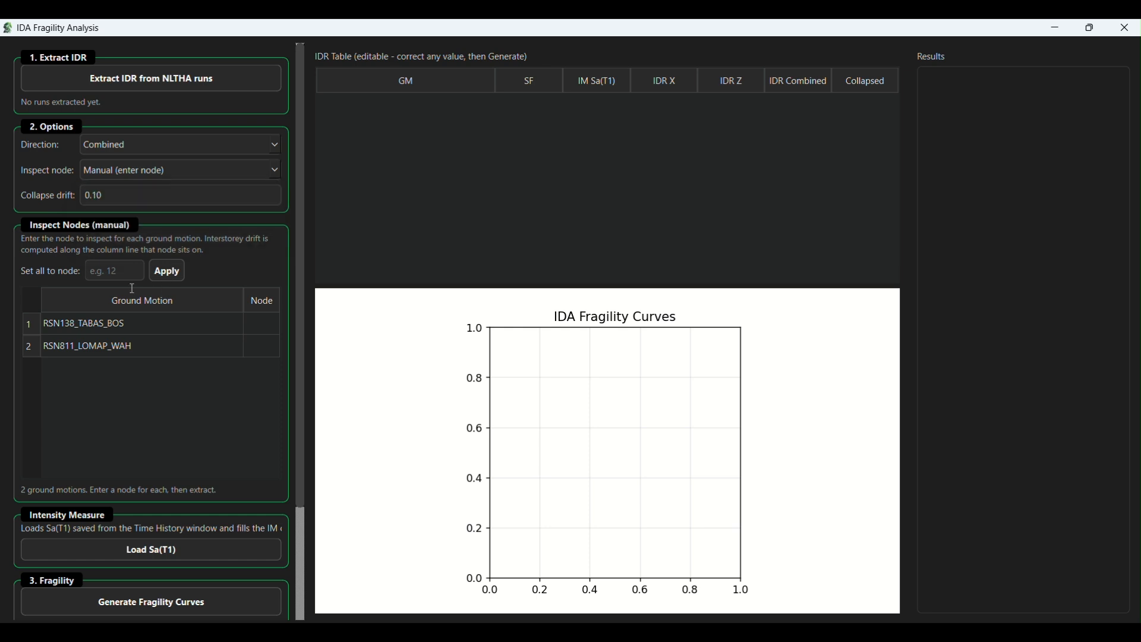
left_click(122, 271)
type("4054")
left_click(168, 275)
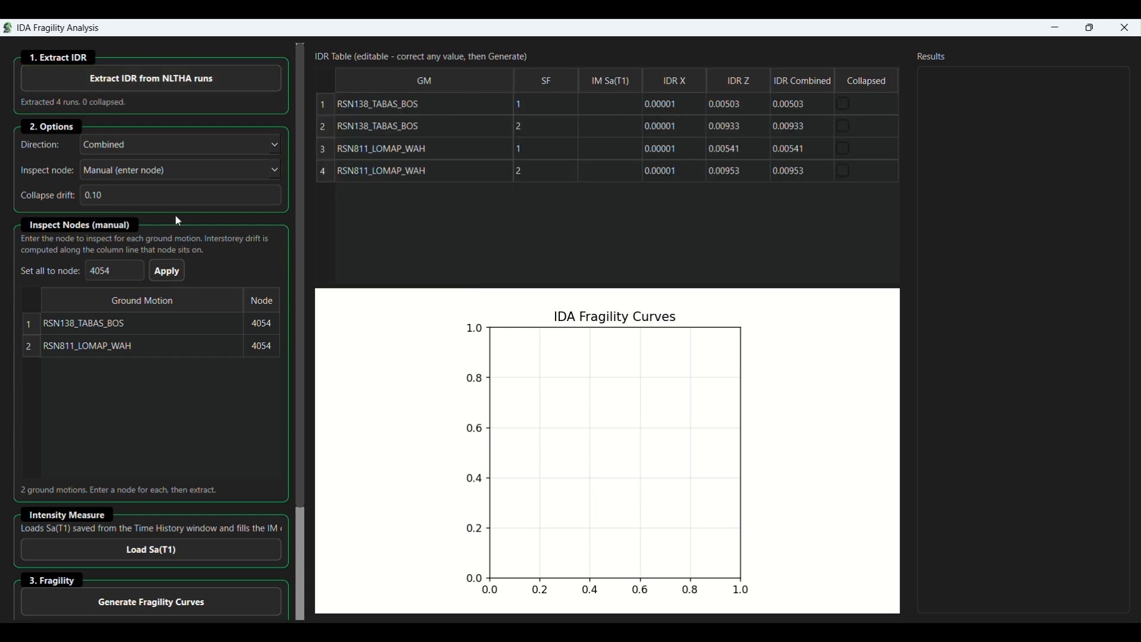
Load the saved Sa(T1) intensity measures into the IDR table
scroll(300, 329, "down", 2)
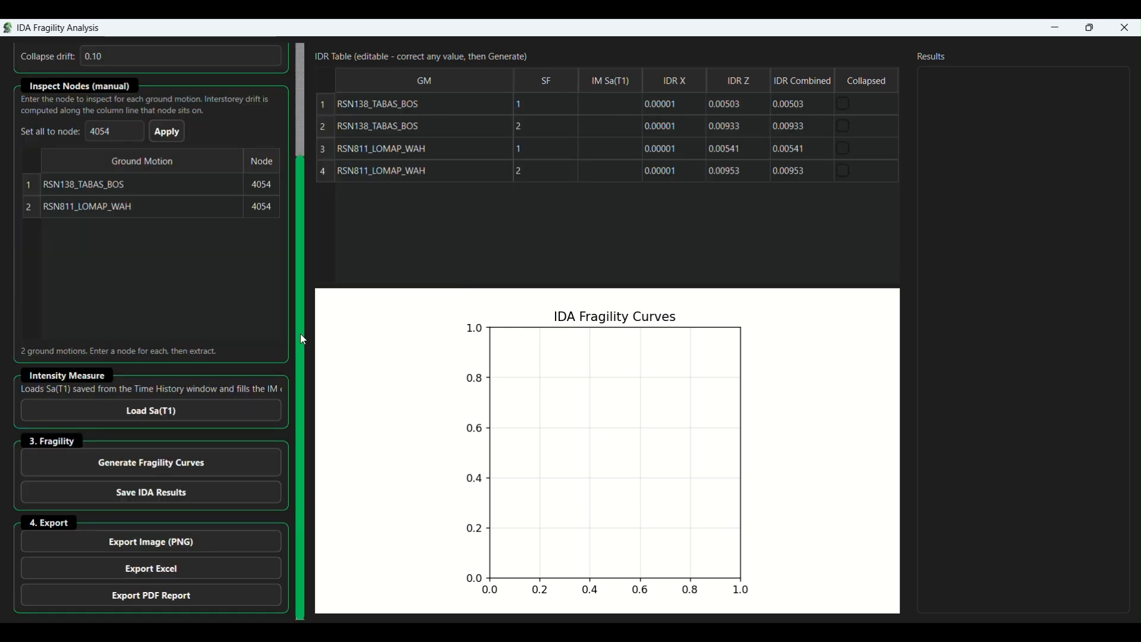
left_click(179, 409)
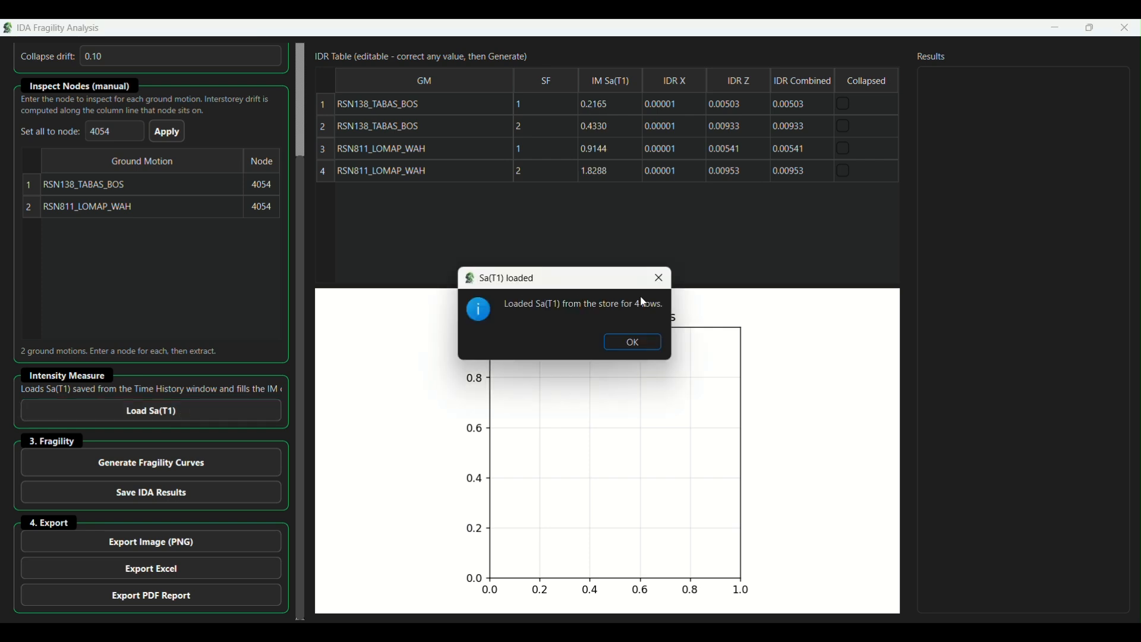
left_click(617, 344)
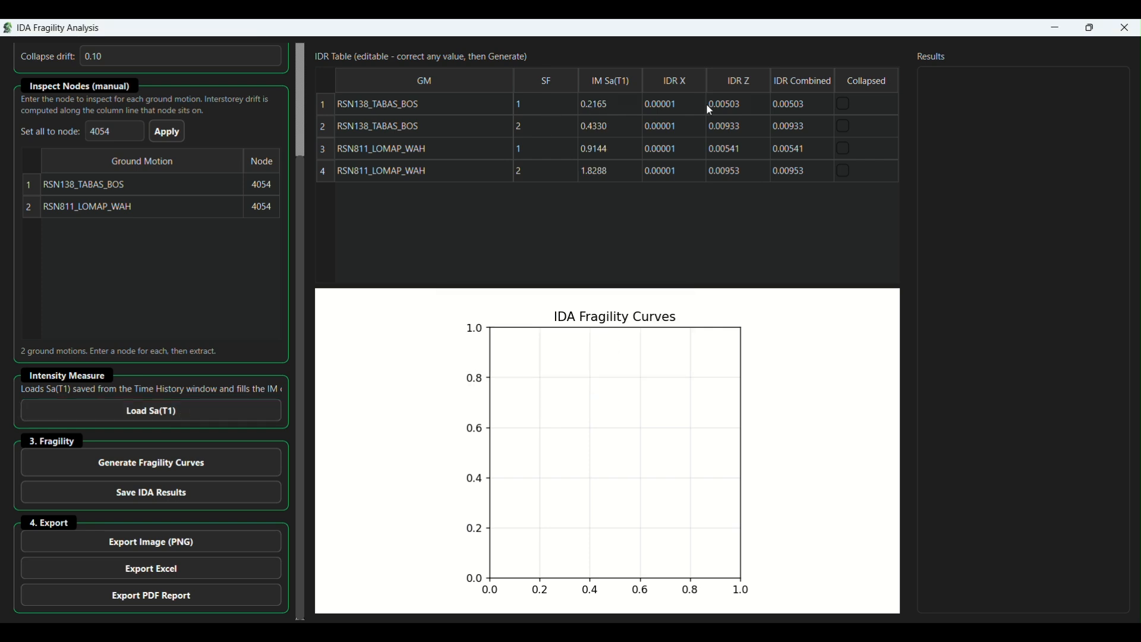
Set the IDR X values of the RSN138_TABAS_BOS runs to 0.0002 for scale factor 1 and 0.001 for scale factor 2
type("0.0002")
key("Return")
left_click(644, 206)
left_click(674, 123)
left_click_drag(666, 127, 690, 130)
type("1")
key("Return")
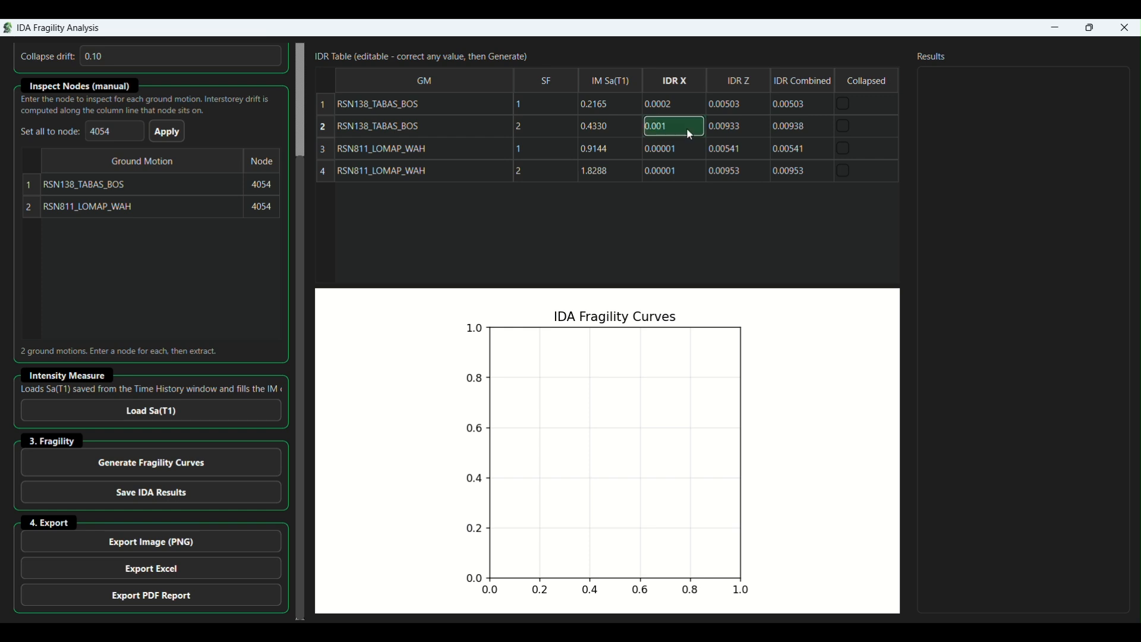
left_click(750, 212)
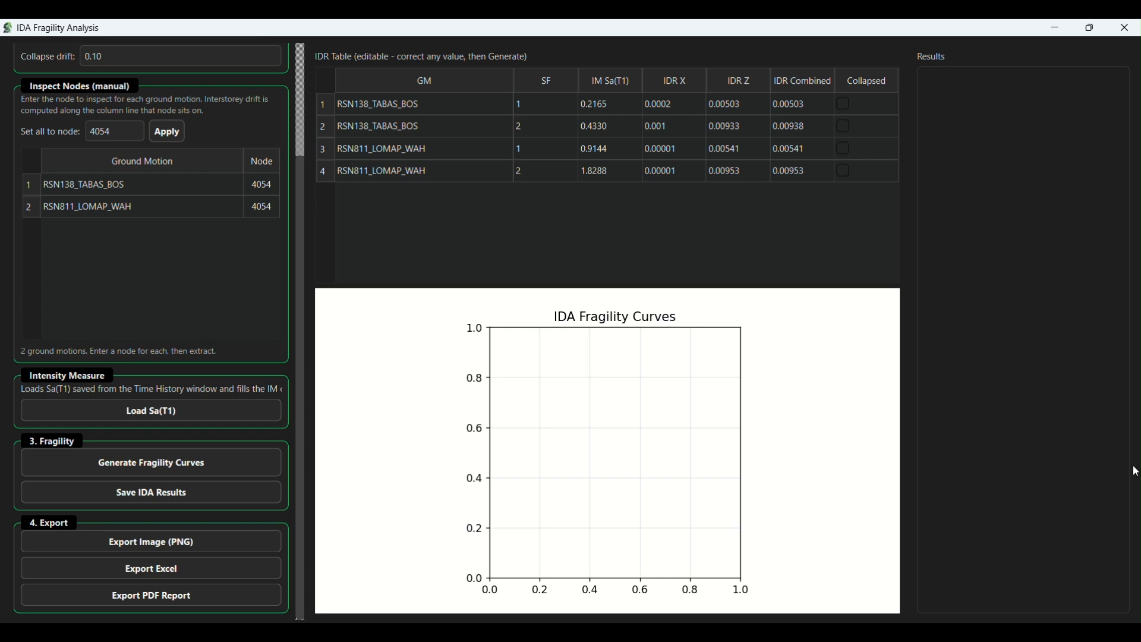
Generate the IDA fragility curves for the combined direction, and close the IDA window
left_click(173, 472)
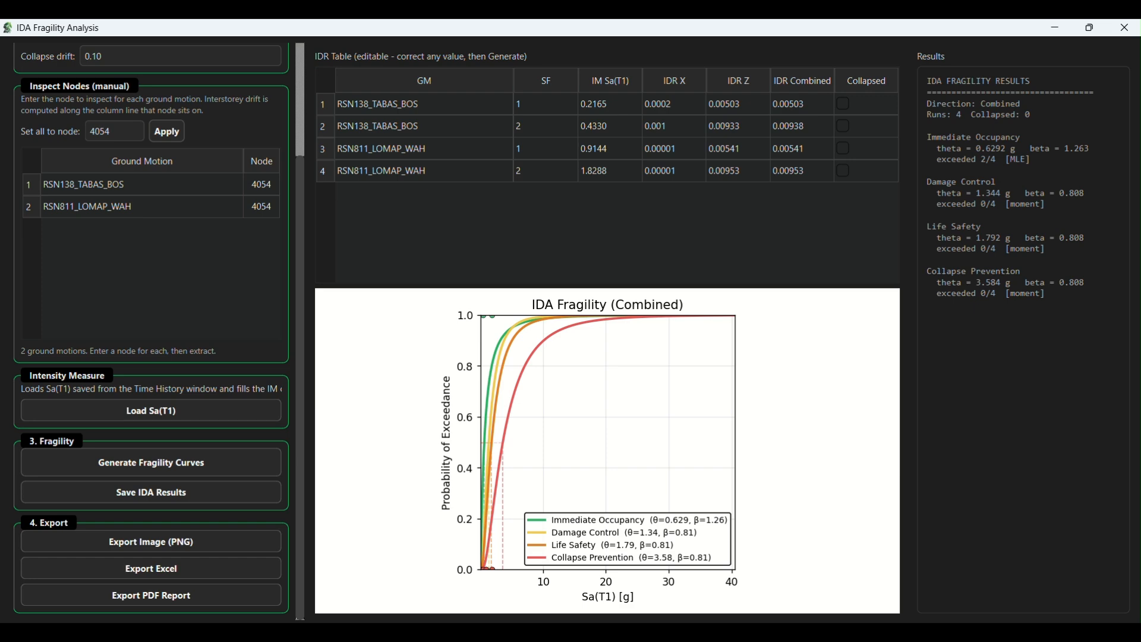
left_click(1125, 27)
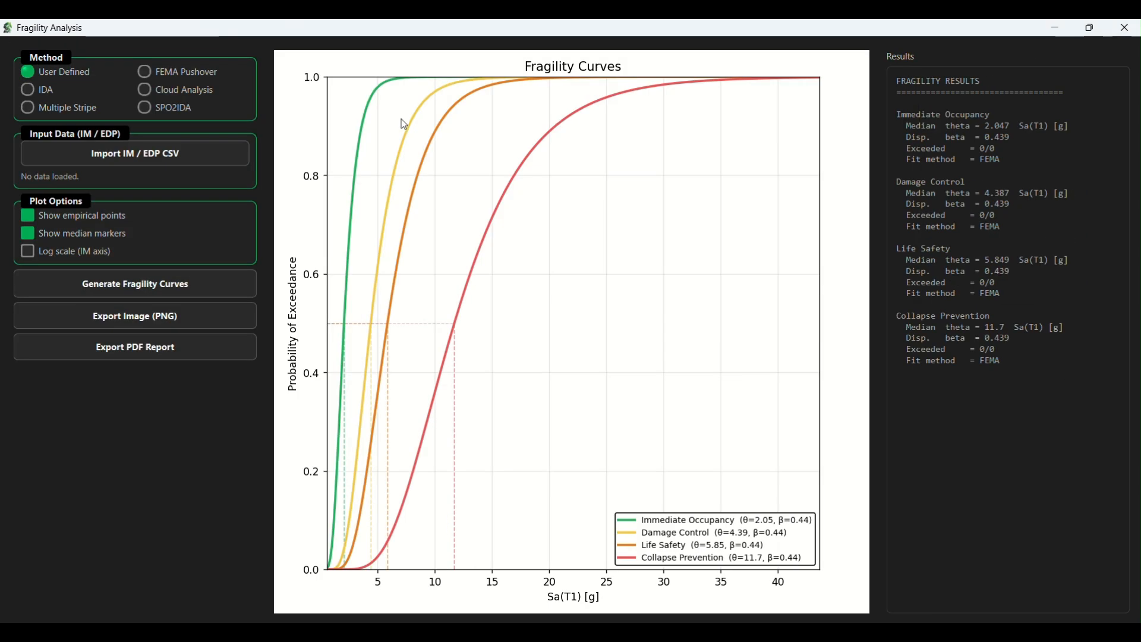
Open the Cloud Analysis method, apply inspect node 4054 to both ground motions, and extract the IDR from the NLTHA runs
left_click(145, 90)
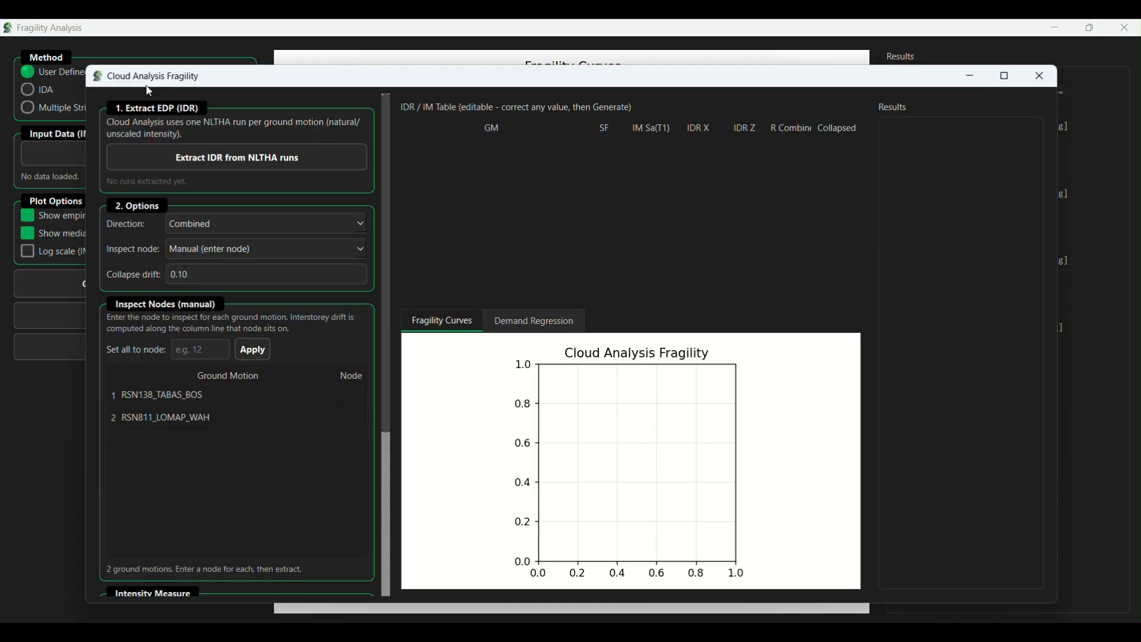
double_click(241, 85)
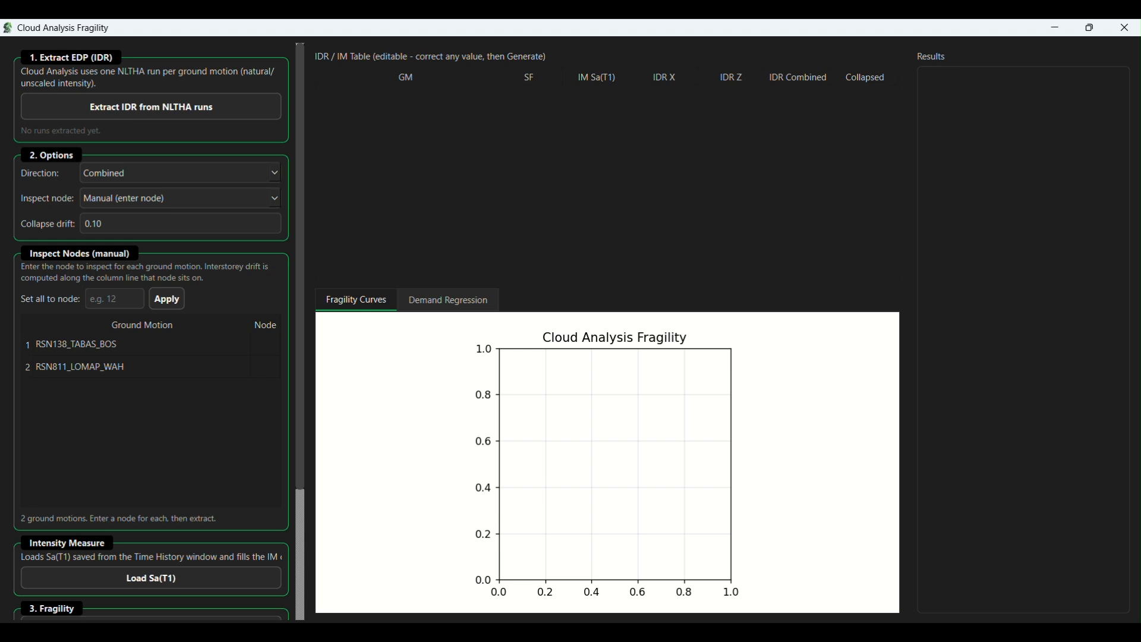
left_click(98, 299)
type("4054")
type("4054")
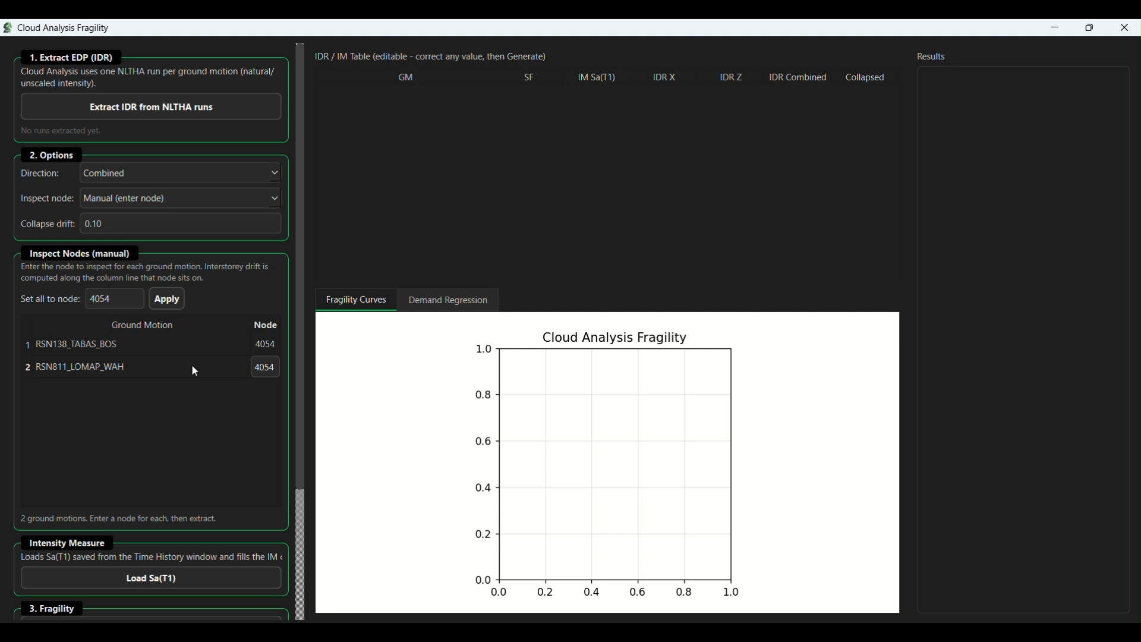
left_click(176, 110)
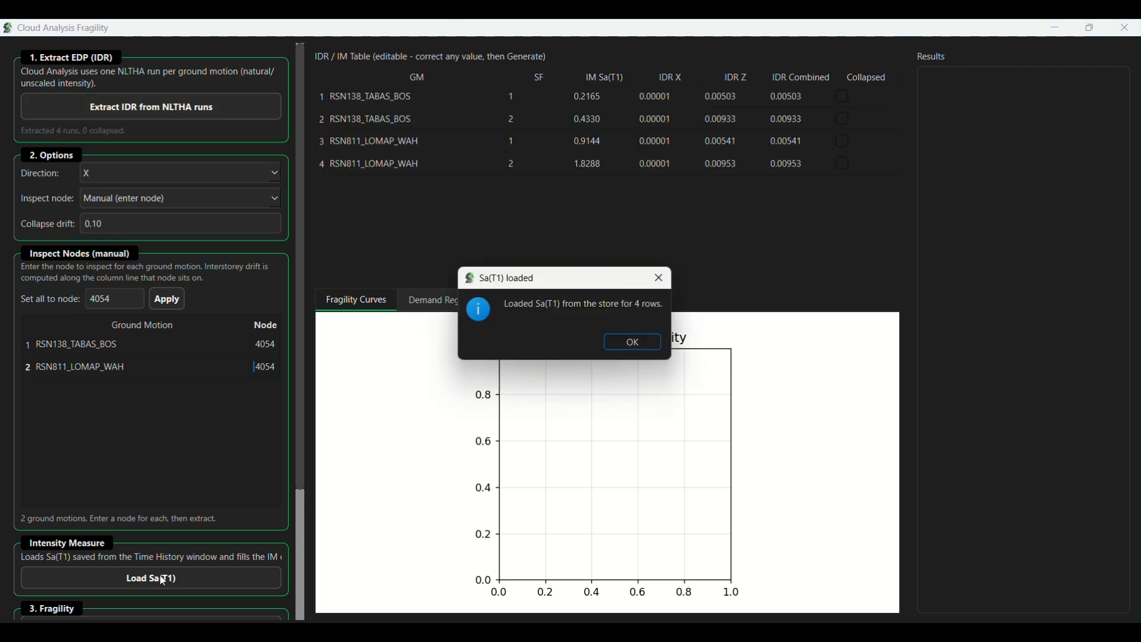
Load the saved Sa(T1) values, generate the Cloud Analysis fragility curves for the combined direction, and close the Cloud Analysis window
left_click(625, 339)
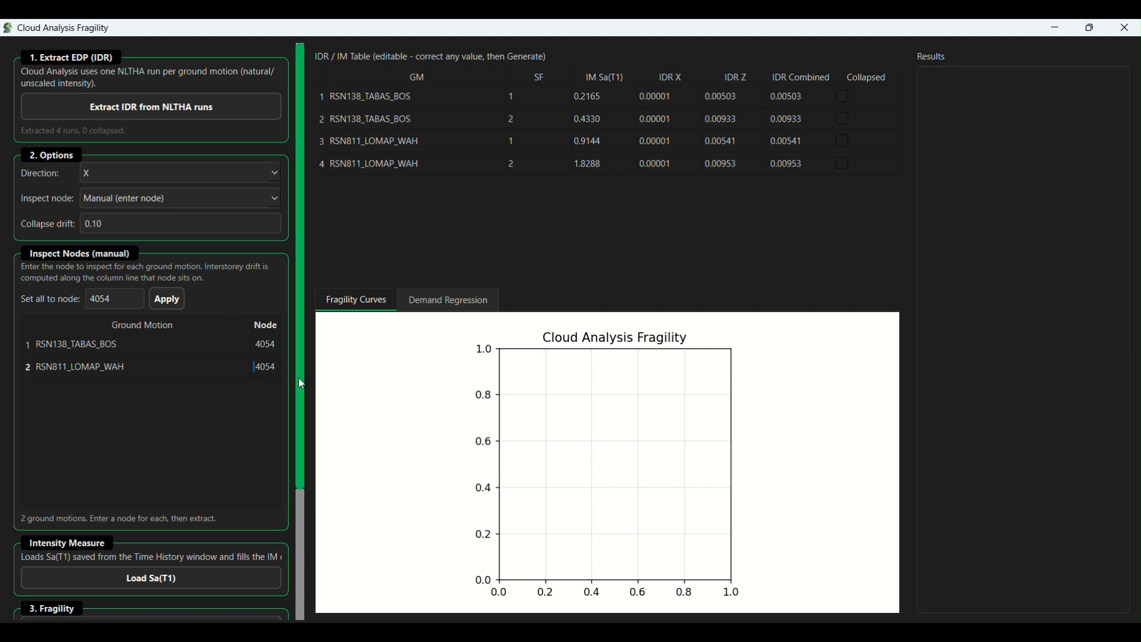
scroll(301, 383, "down", 3)
scroll(301, 384, "down", 1)
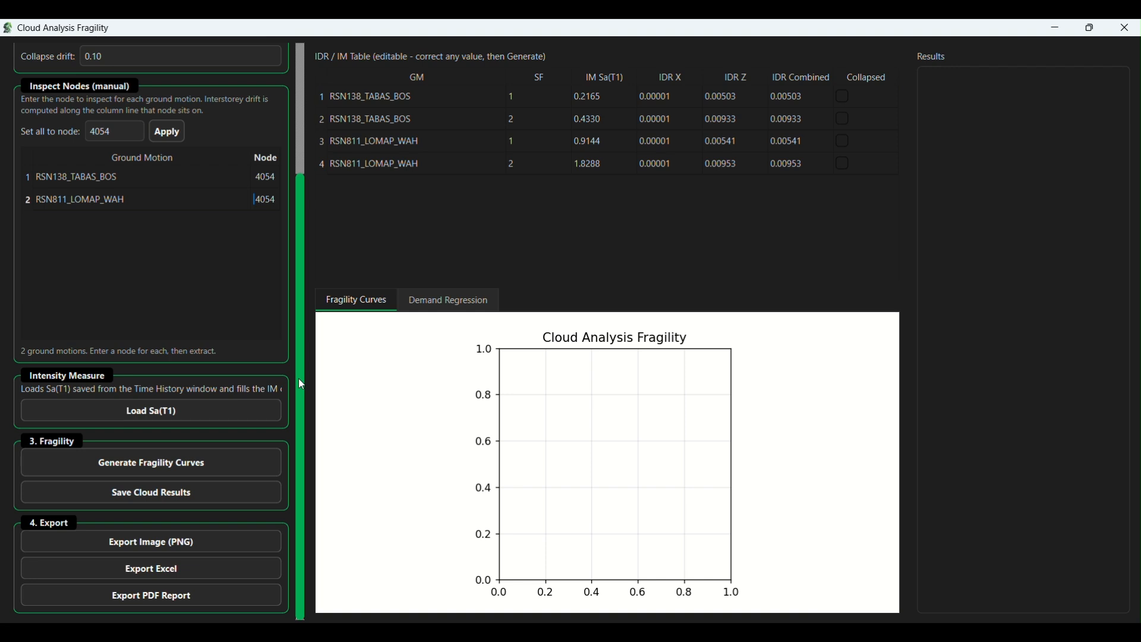
left_click(199, 471)
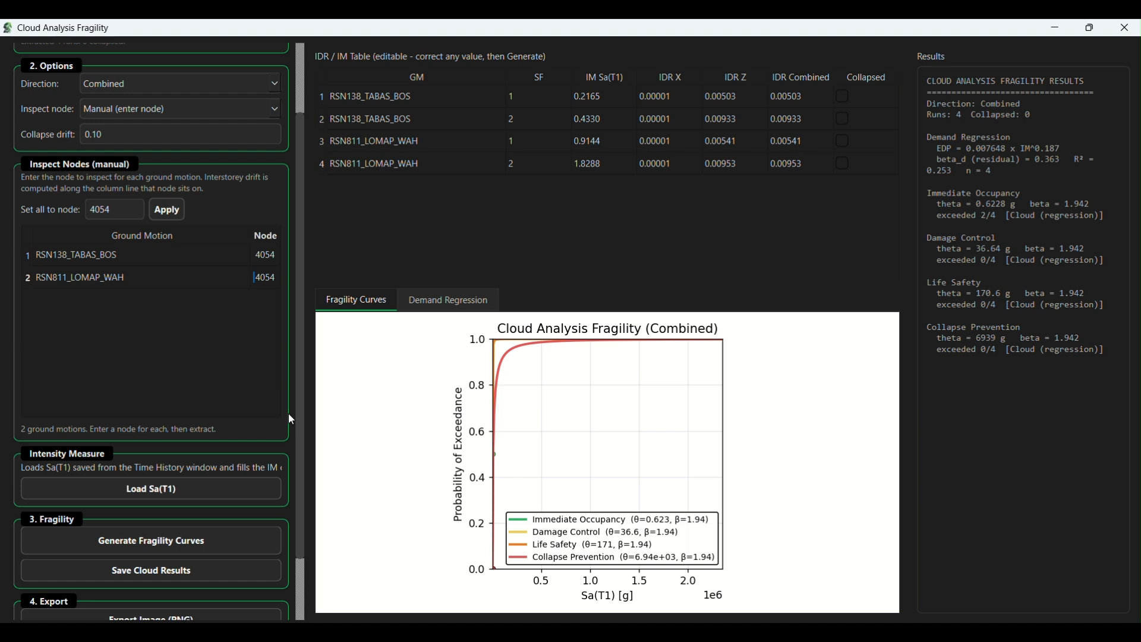
scroll(288, 414, "up", 3)
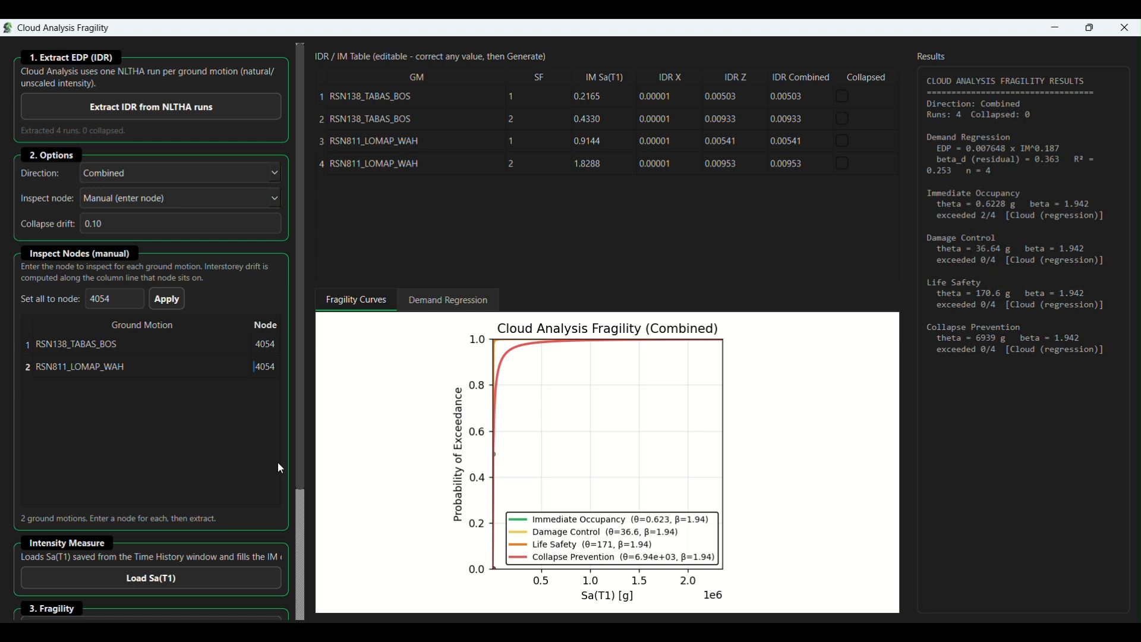
scroll(297, 490, "down", 2)
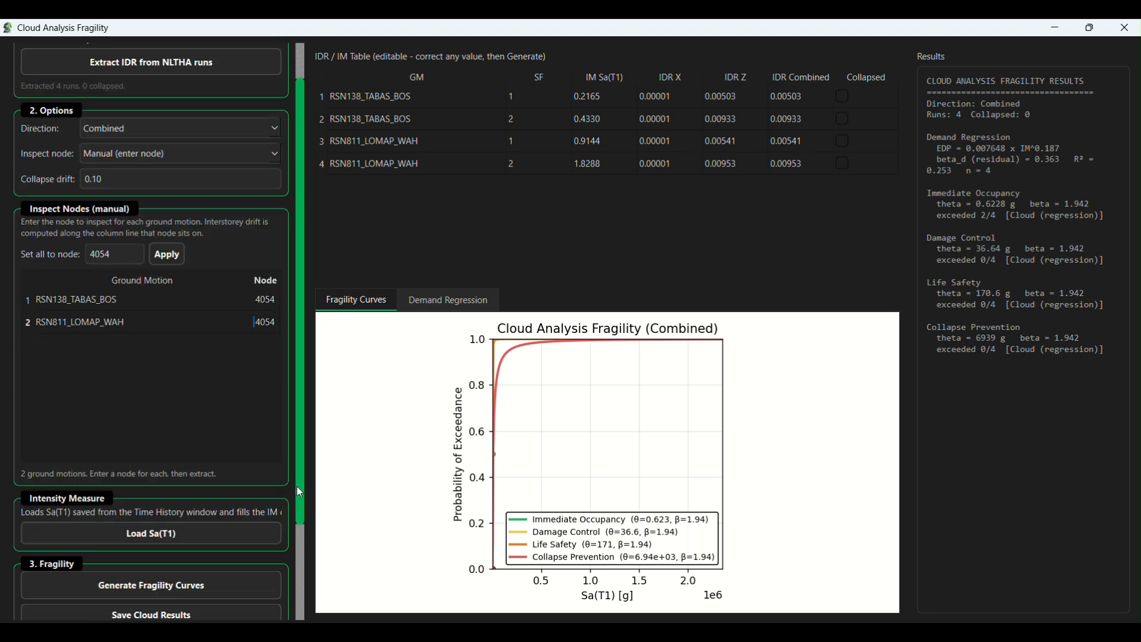
scroll(299, 492, "down", 3)
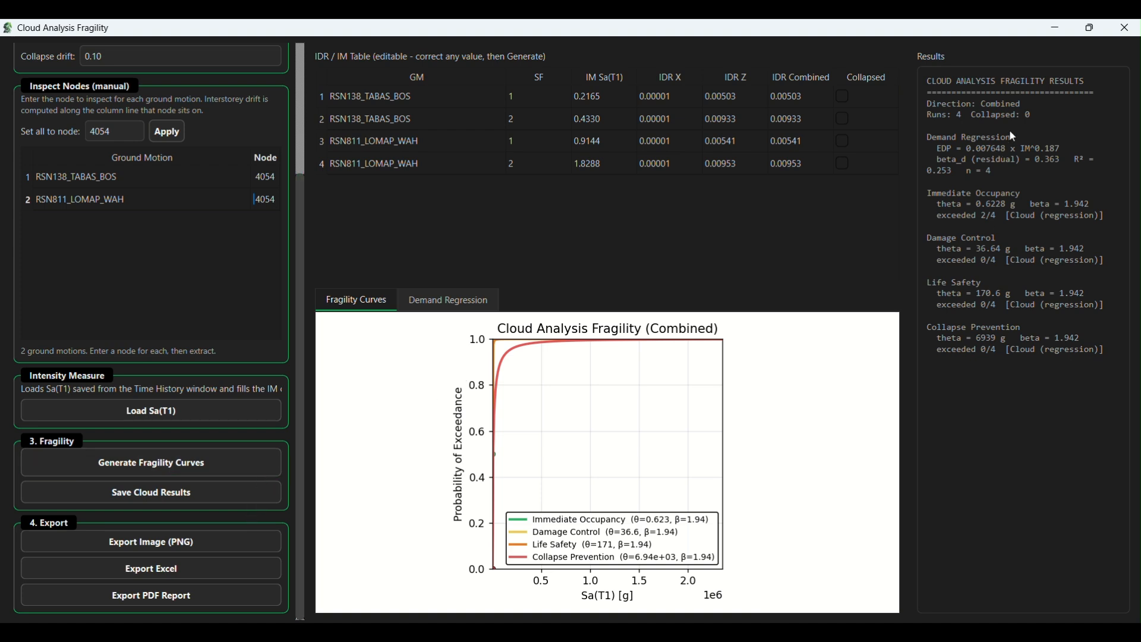
left_click(1127, 31)
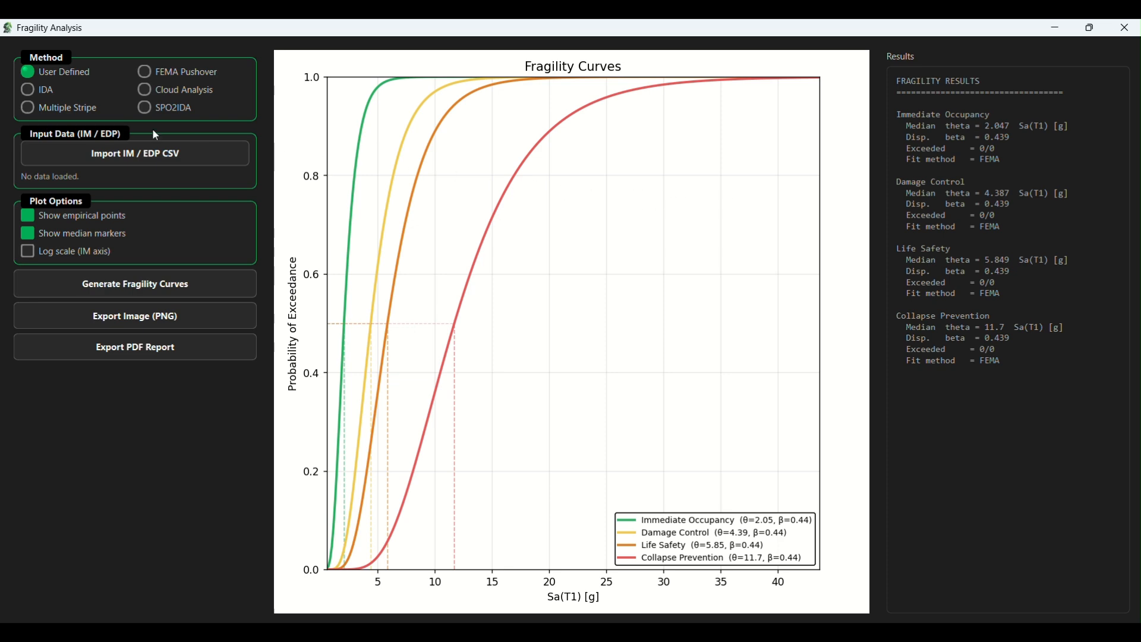
Open the Multiple Stripe method, apply inspect node 4054 to both ground motions, and extract the IDR from the NLTHA runs
left_click(33, 108)
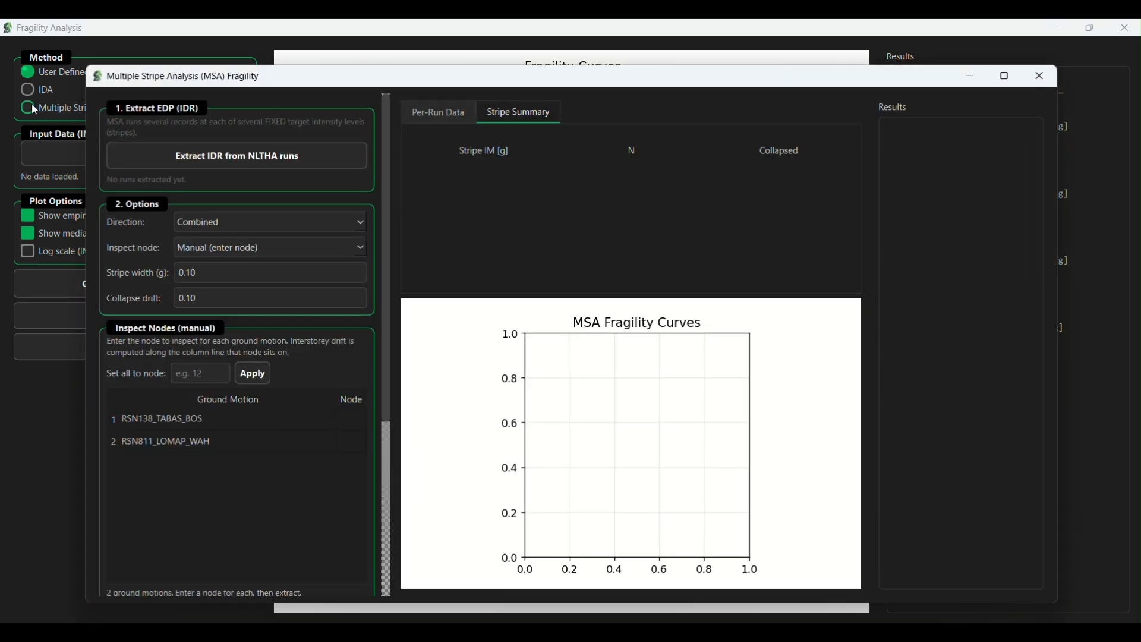
double_click(445, 74)
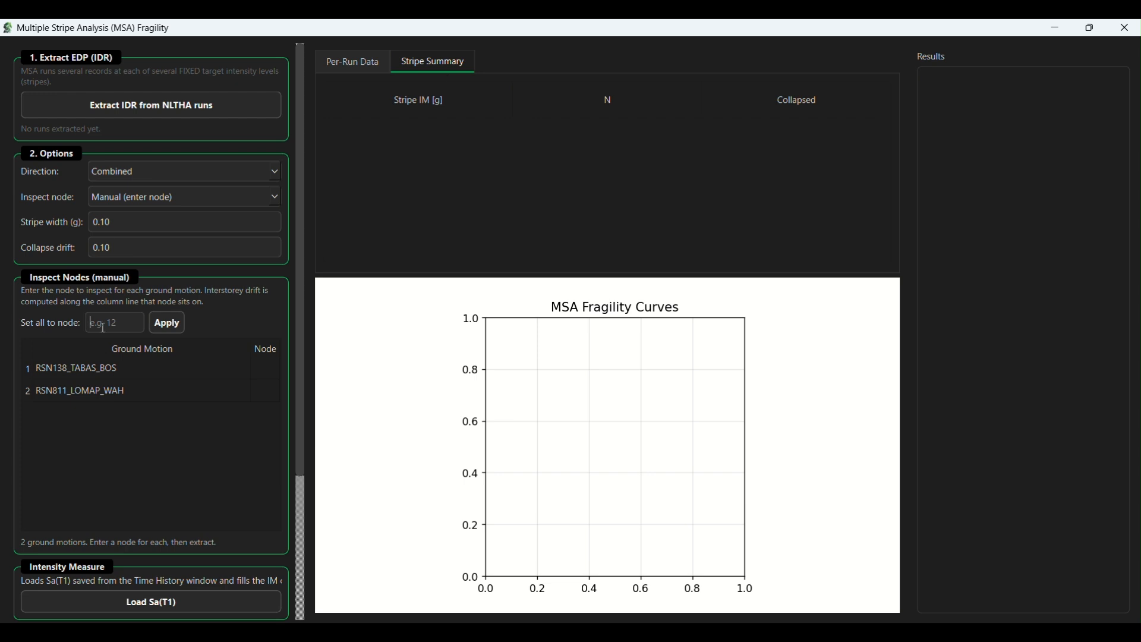
type("4054")
left_click(167, 323)
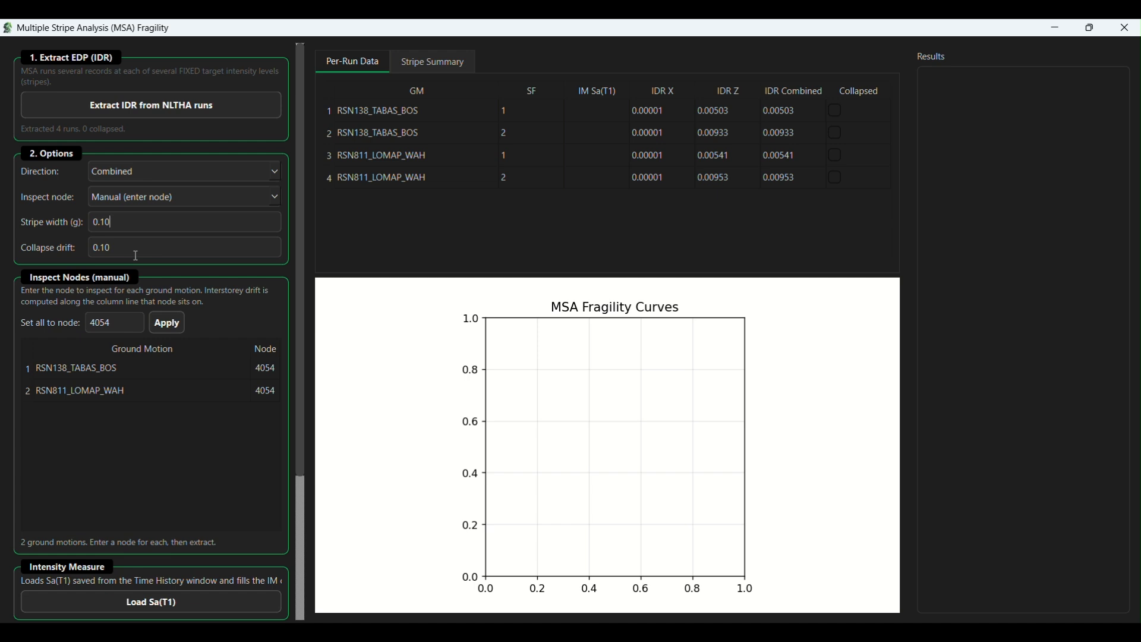
Load the saved Sa(T1) intensity measures into the per-run data of the Multiple Stripe Analysis
scroll(270, 361, "down", 2)
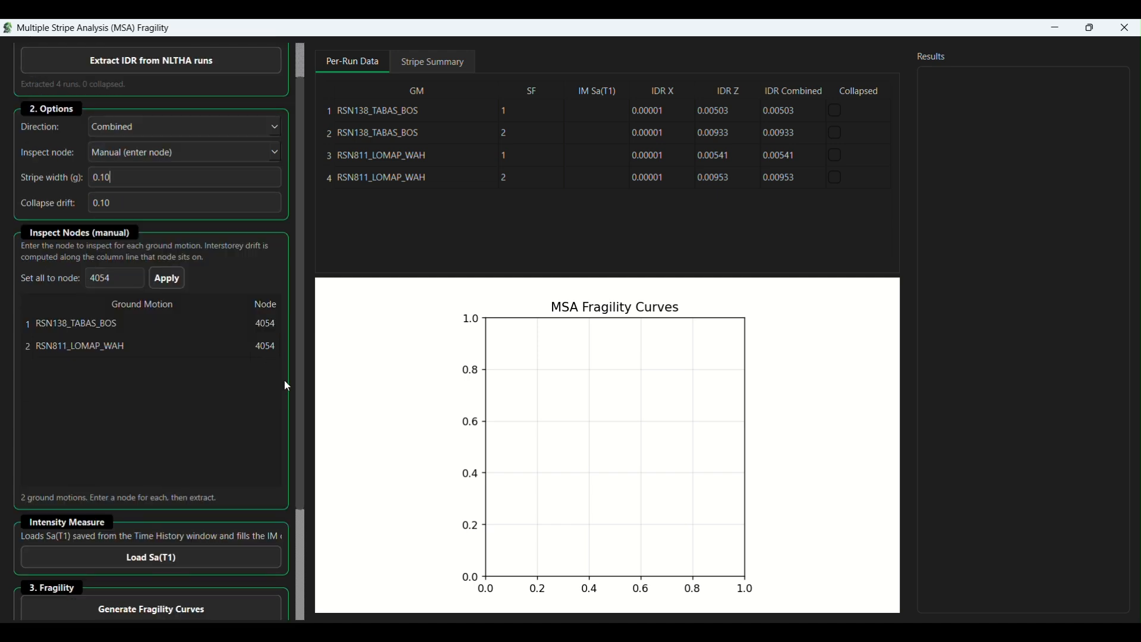
scroll(285, 385, "down", 4)
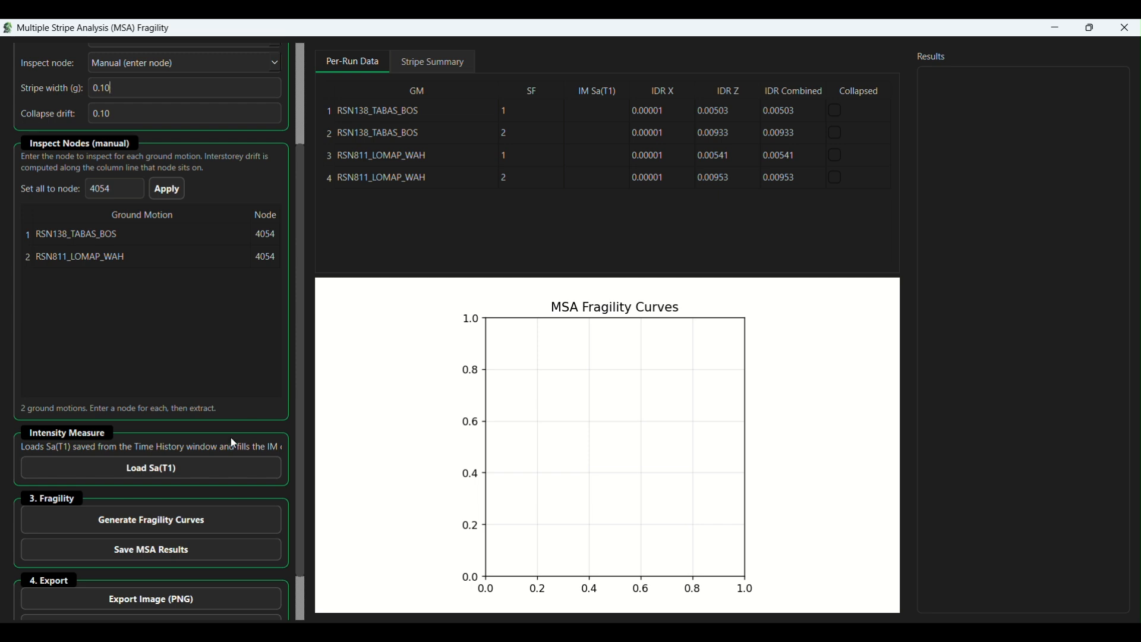
left_click(184, 471)
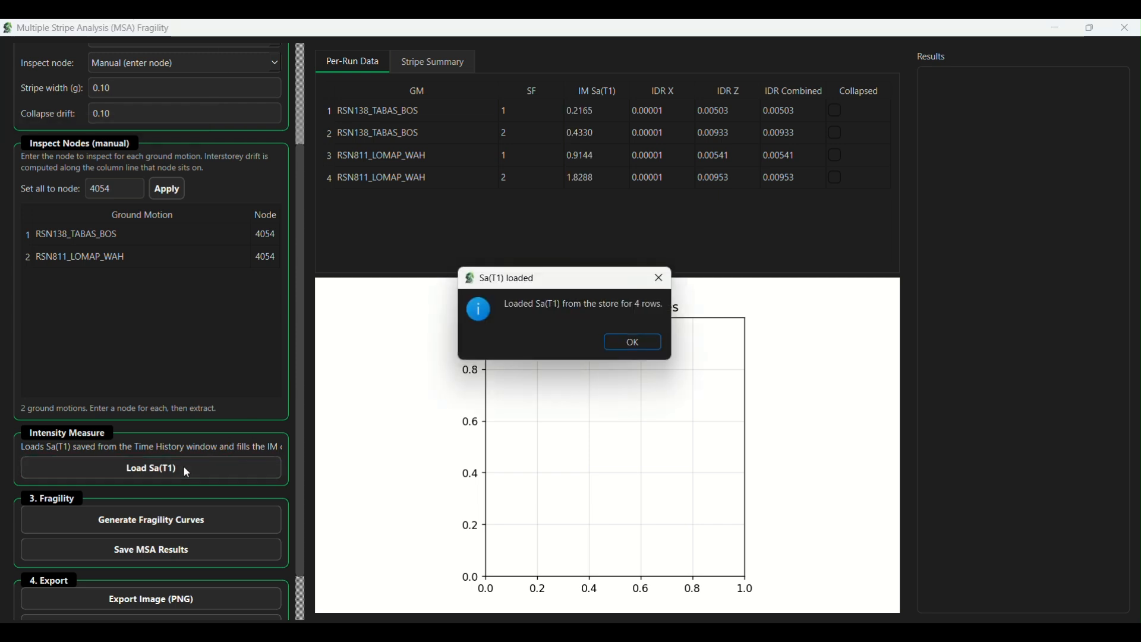
left_click(613, 344)
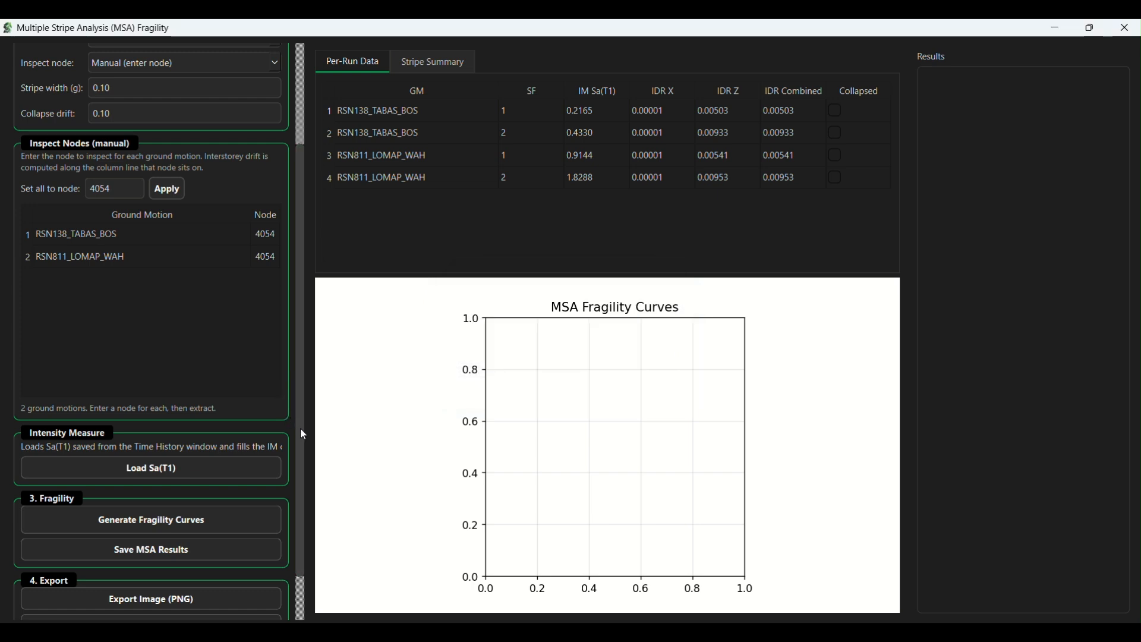
Generate the MSA fragility curves for the combined direction, and review the stripe summary before closing the MSA window
scroll(303, 434, "down", 2)
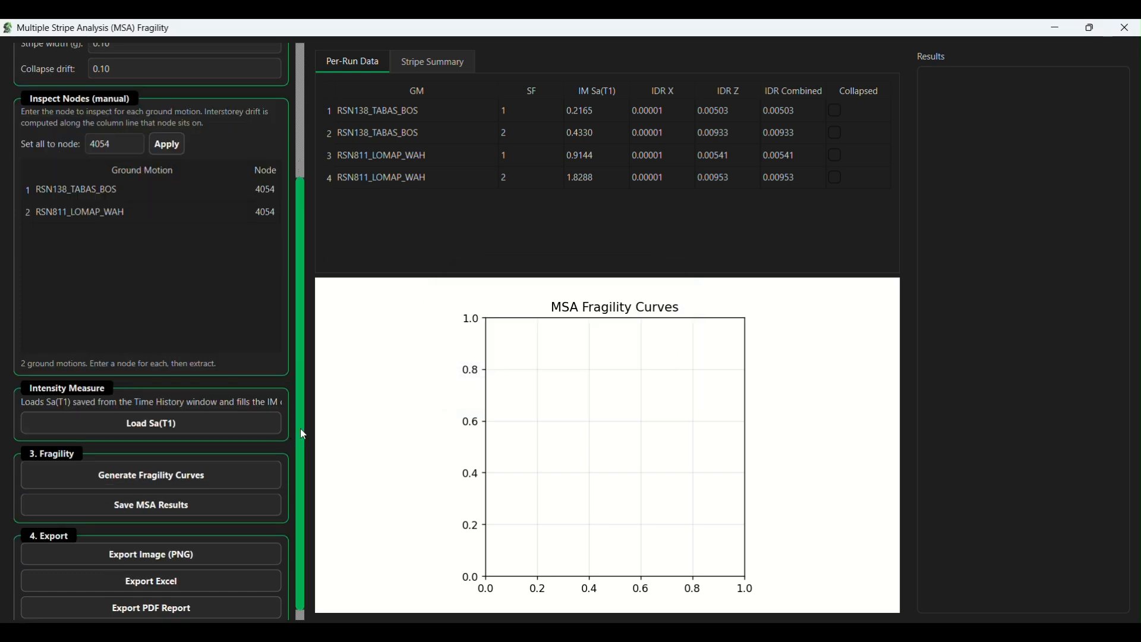
left_click(215, 467)
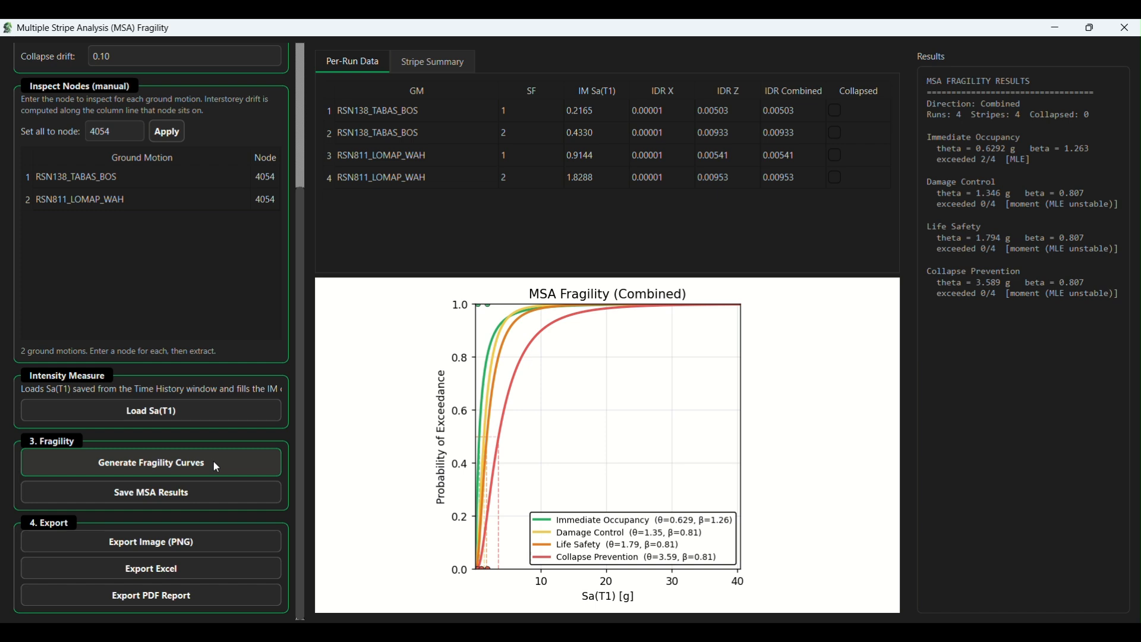
left_click(428, 63)
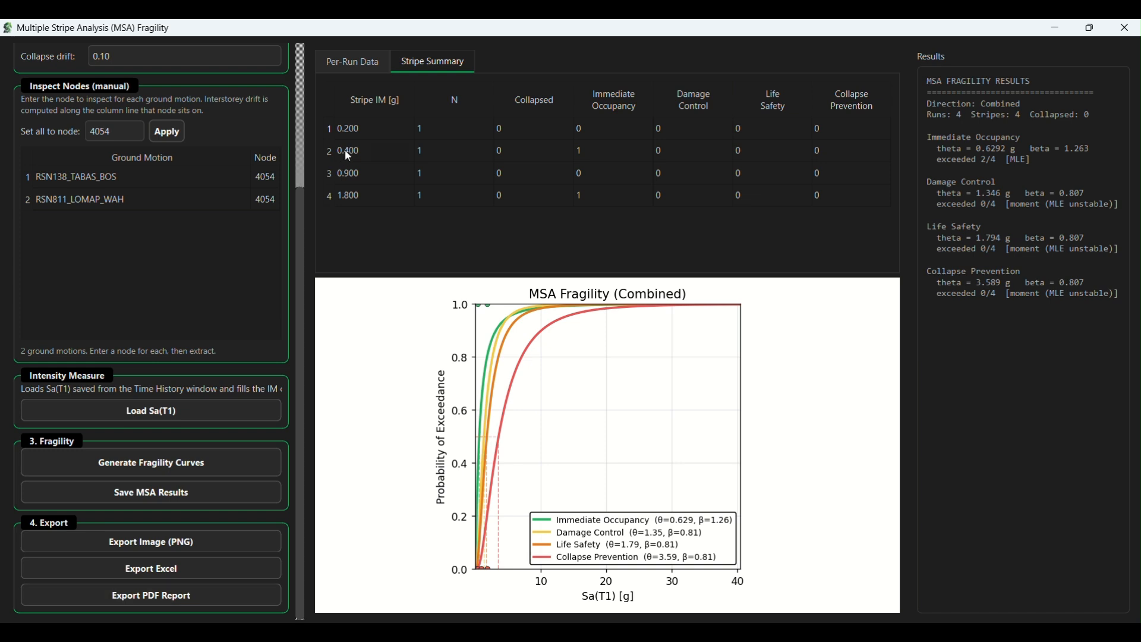
scroll(303, 244, "up", 5)
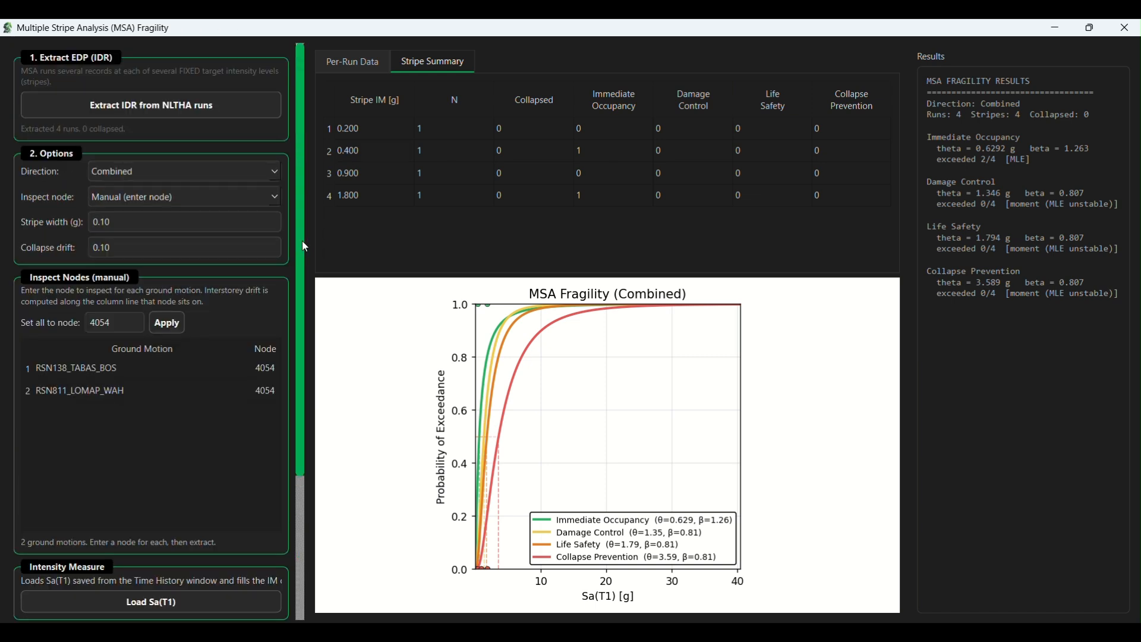
left_click(1125, 28)
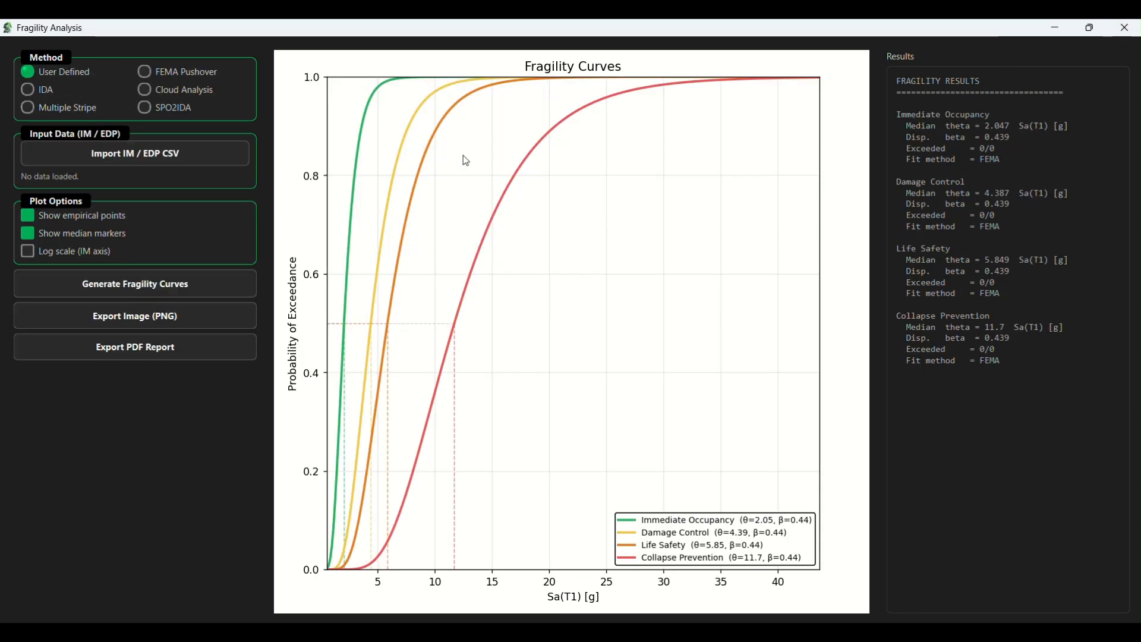
Choose the SPO2IDA method and set its building height to 16 m and seismic weight to 100000
left_click(152, 112)
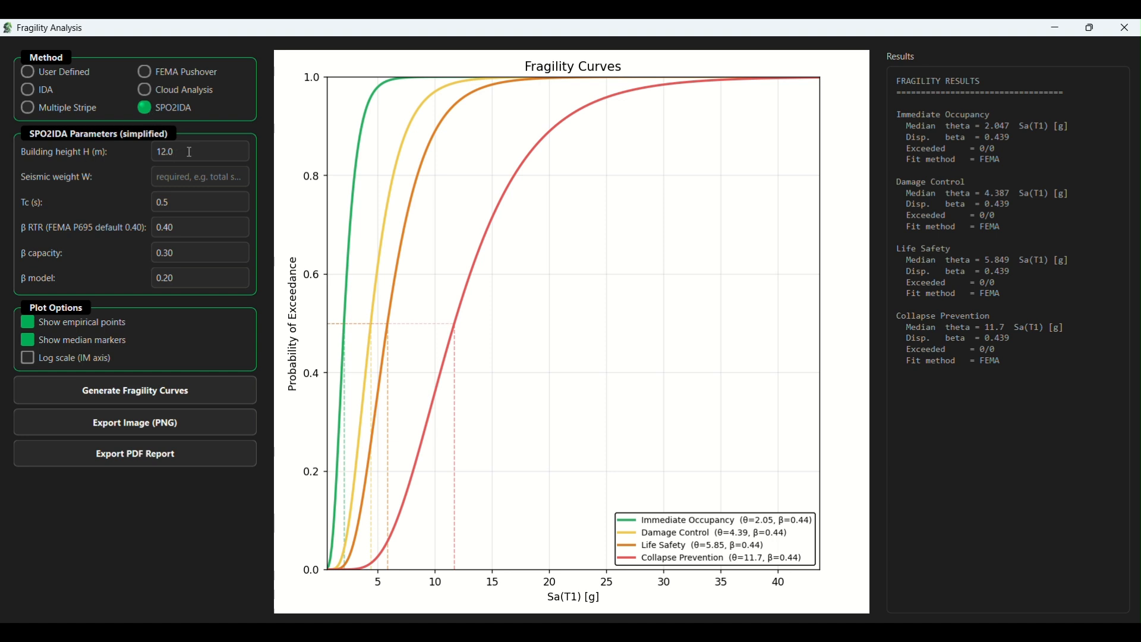
left_click_drag(191, 151, 132, 146)
type("16")
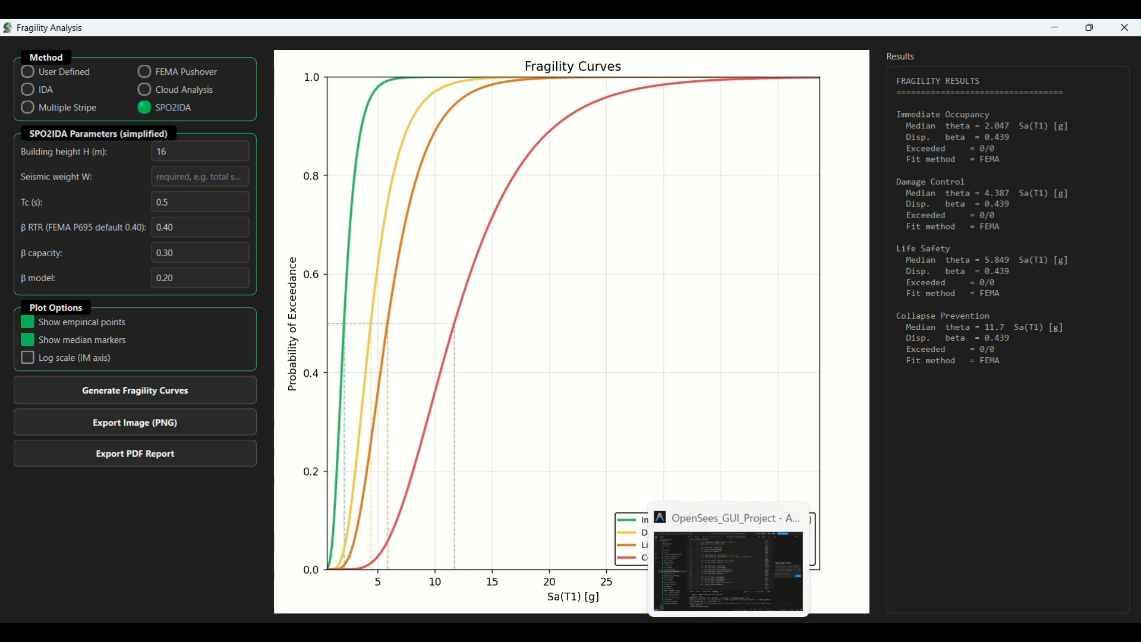
left_click(728, 633)
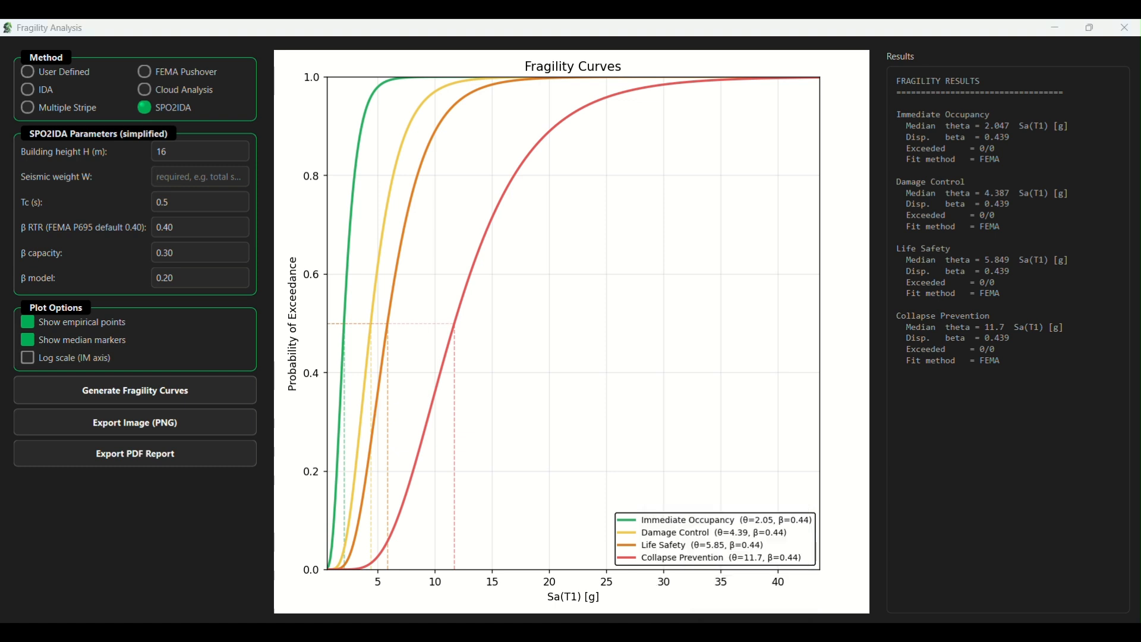
left_click(211, 177)
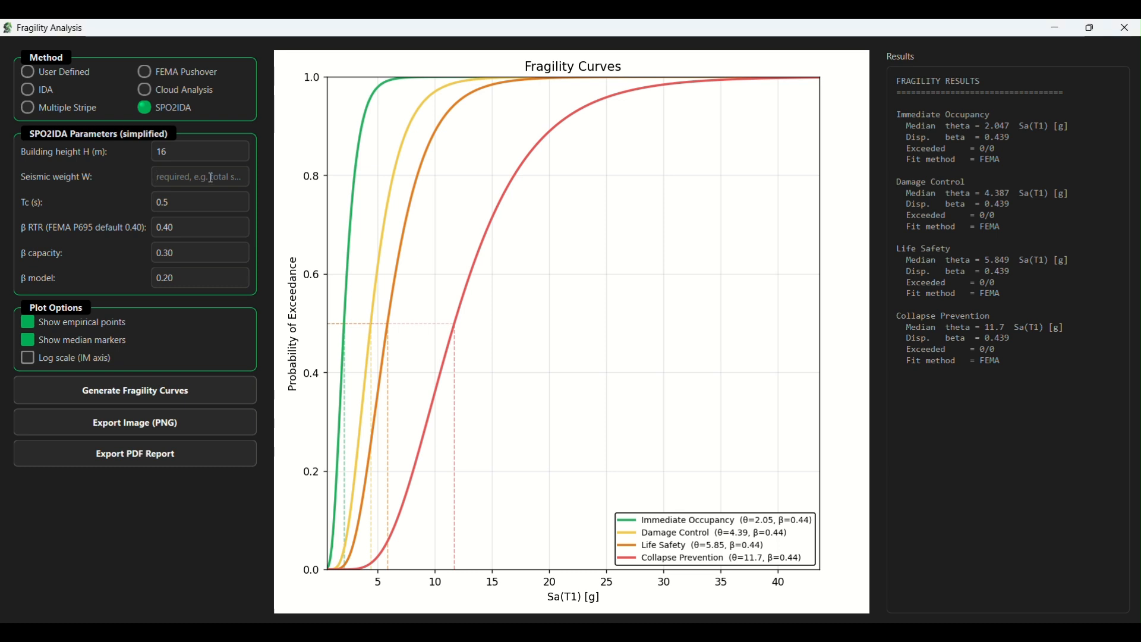
type("1")
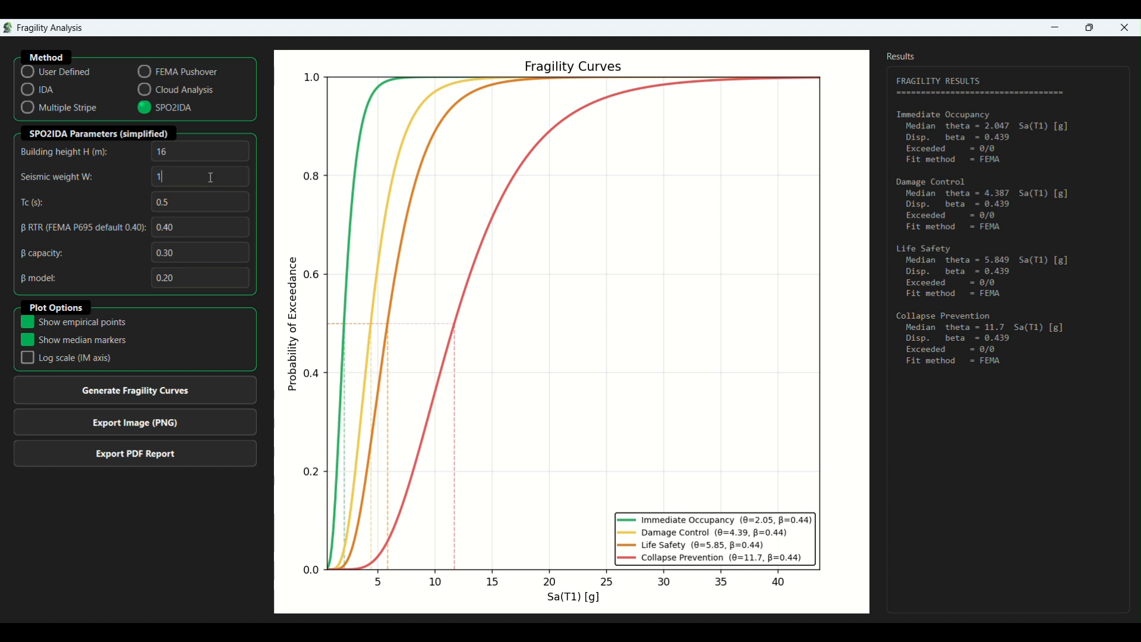
type("0000")
left_click(198, 226)
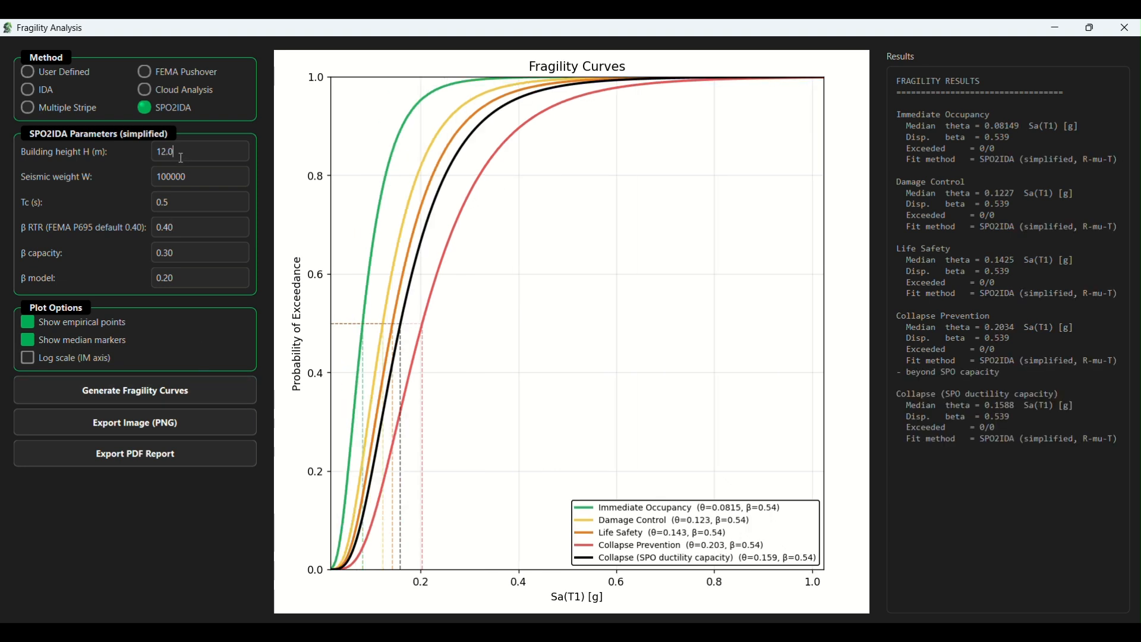
Set the SPO2IDA building height to 16 m and seismic weight to 10000, and regenerate the fragility curves
left_click_drag(182, 158, 135, 161)
type("16")
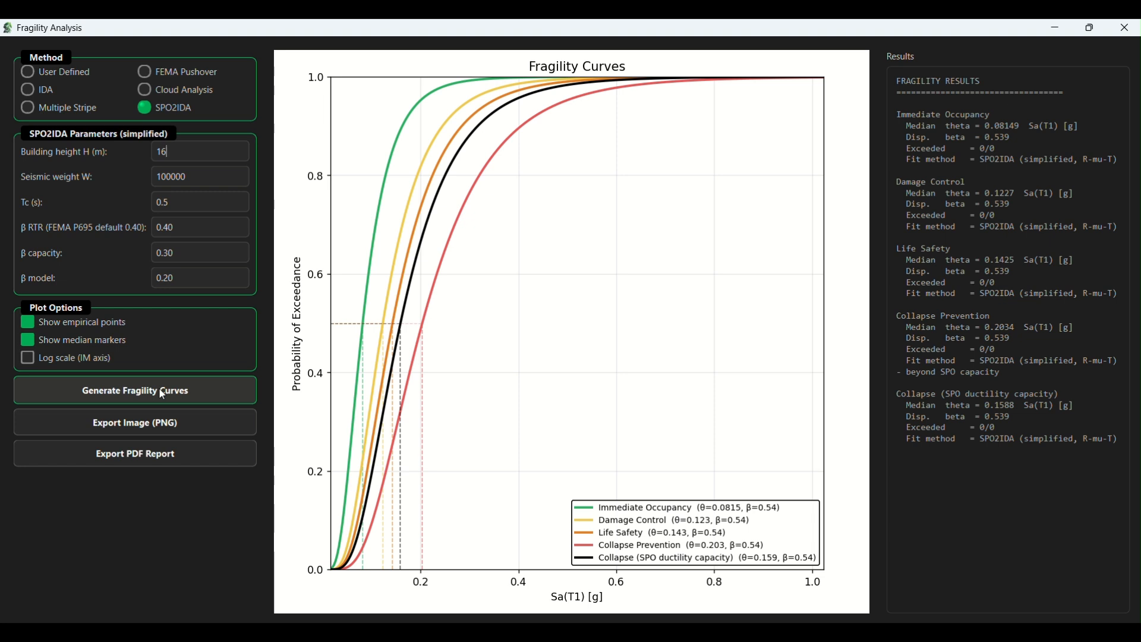
left_click(191, 176)
key("BackSpace")
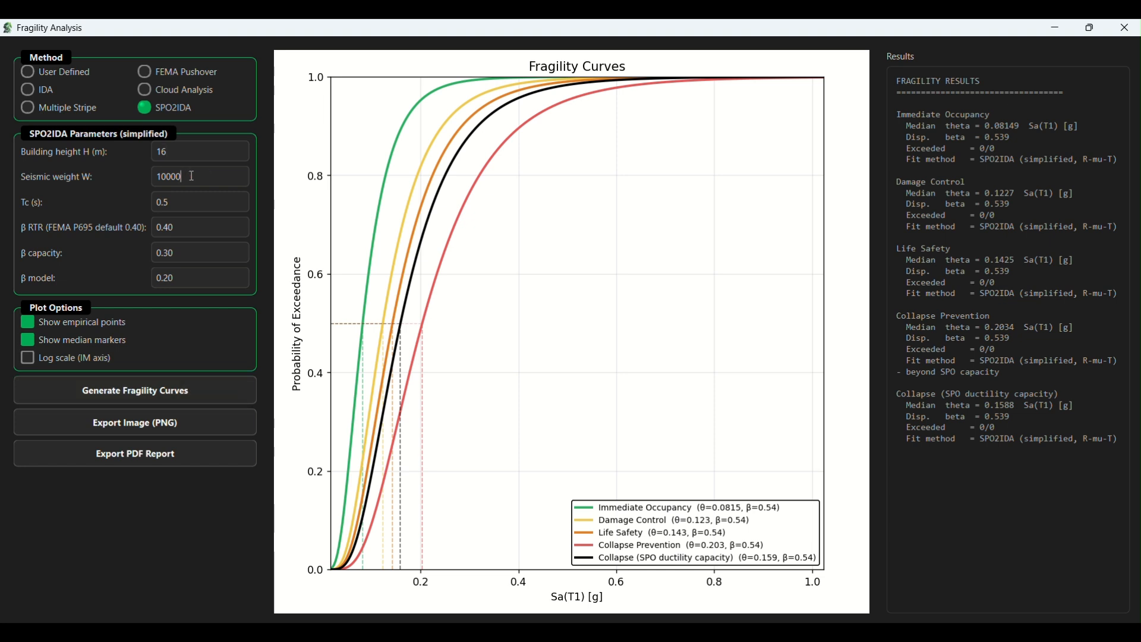
left_click(224, 393)
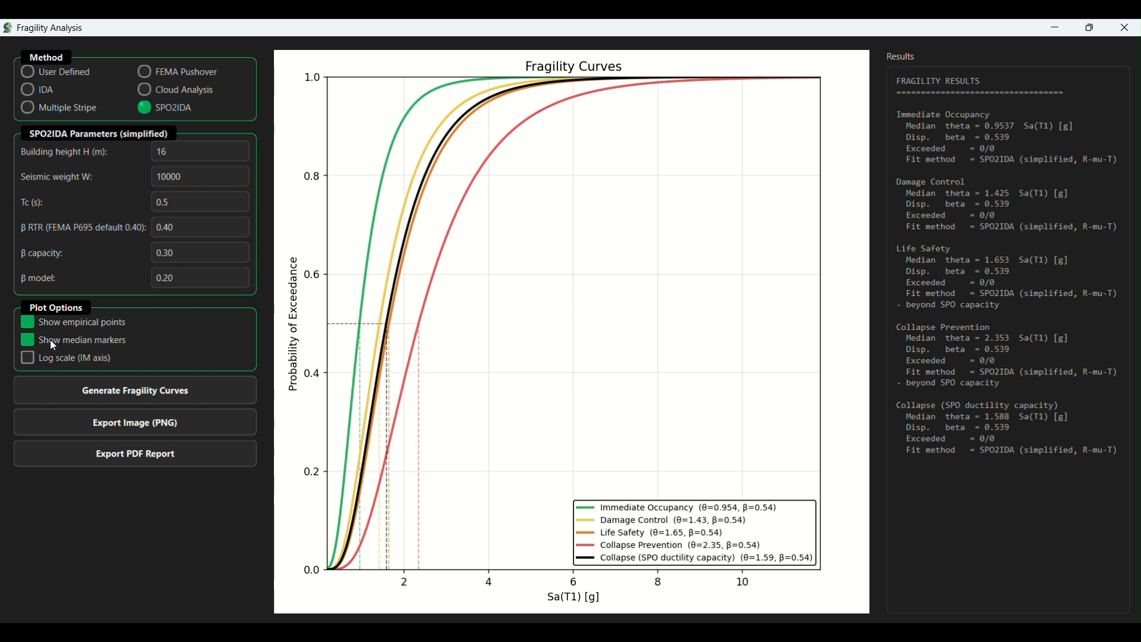
Preview the SPO2IDA fragility curves with a logarithmic IM axis, and return the axis to linear scale
left_click(28, 358)
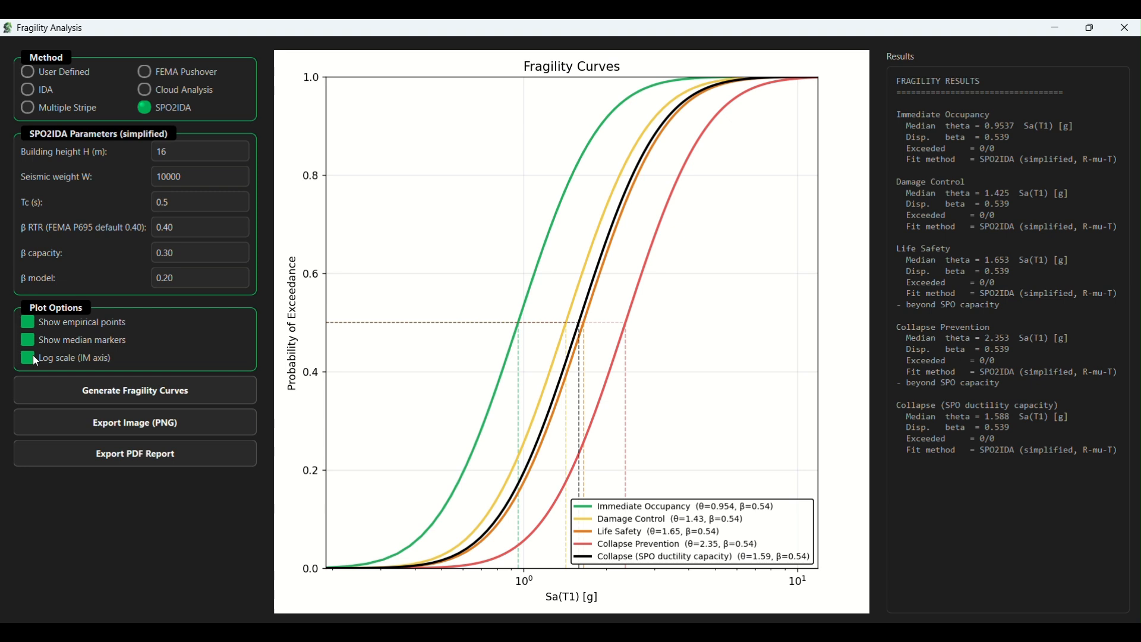
left_click(28, 358)
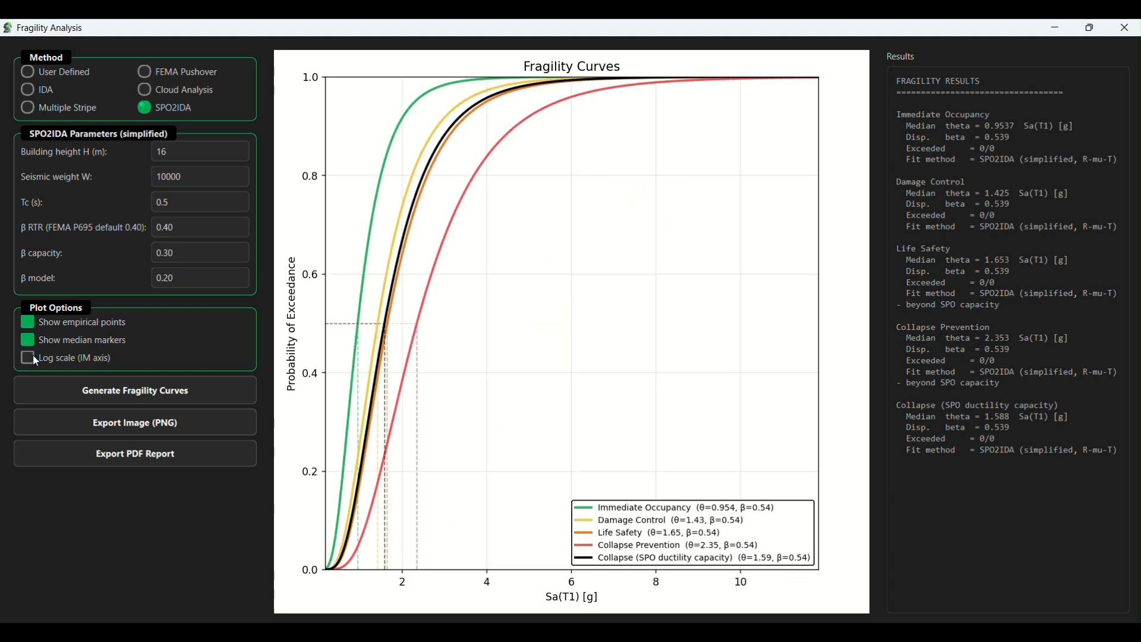